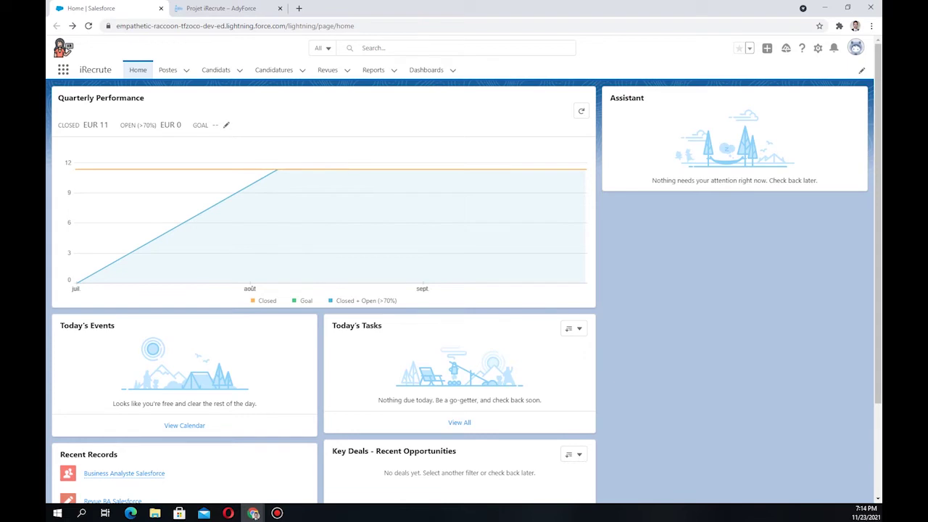
Run a global search for "salesforce" and review the columns shown for each object in the results.
click(435, 47)
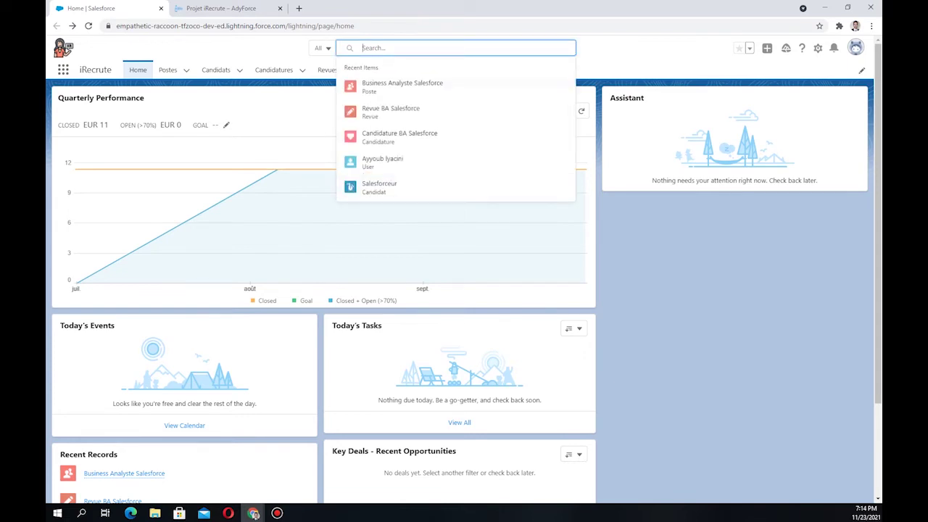
text(salesforc)
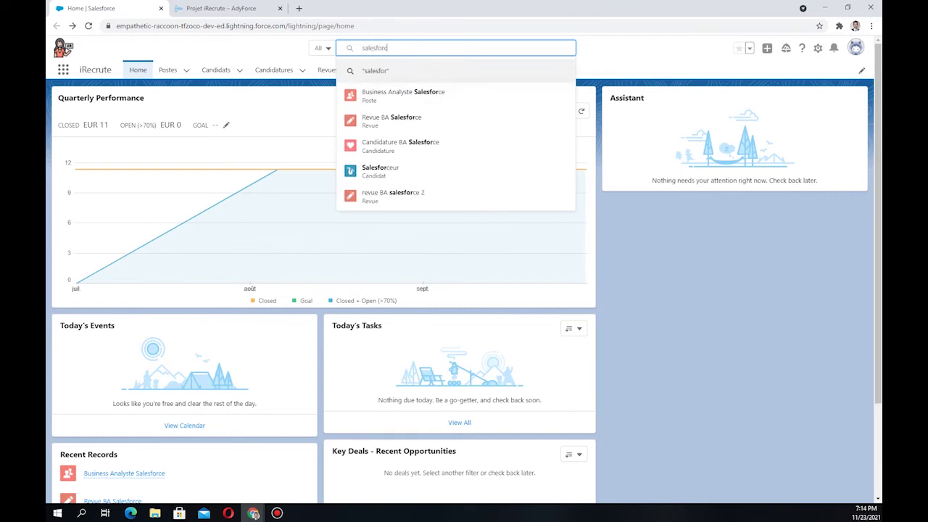
text(e)
key(Return)
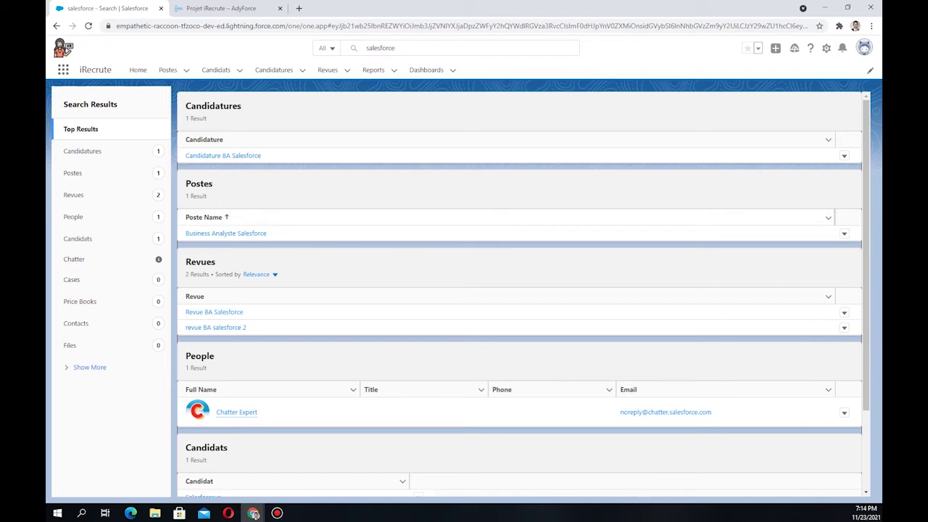
scroll(519, 362, down, 2)
scroll(519, 363, up, 2)
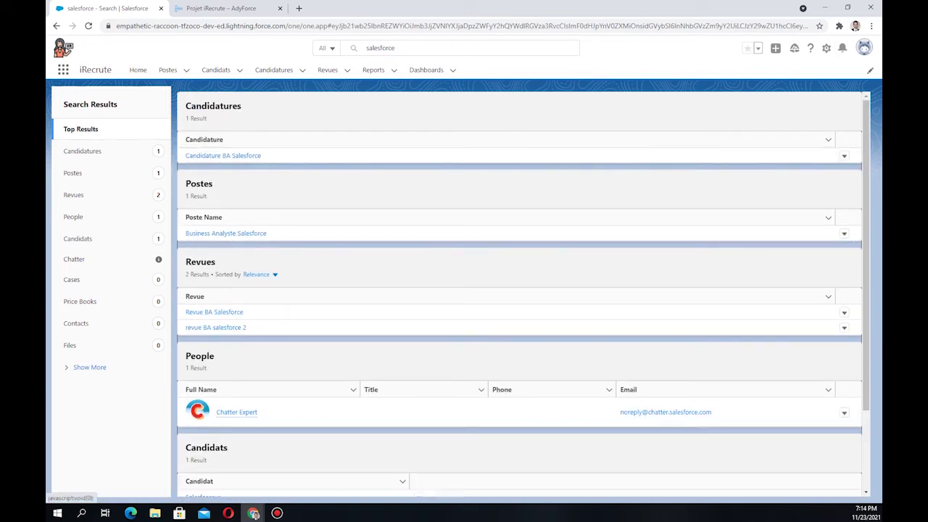
scroll(519, 362, down, 2)
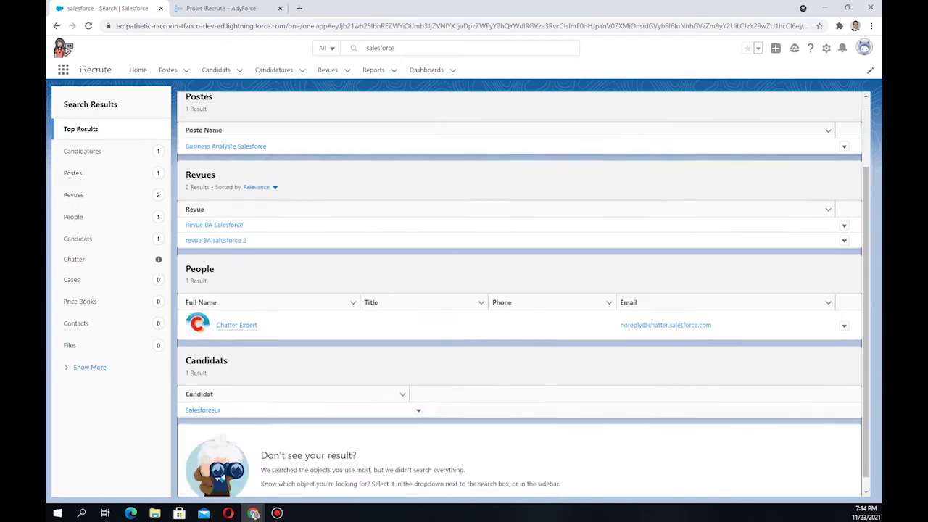
scroll(519, 362, up, 2)
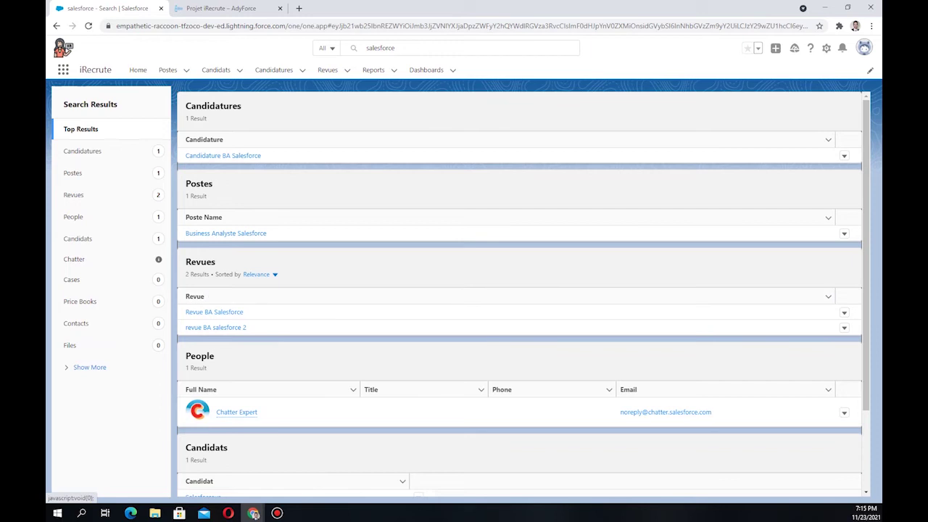
scroll(519, 290, down, 2)
scroll(519, 290, up, 1)
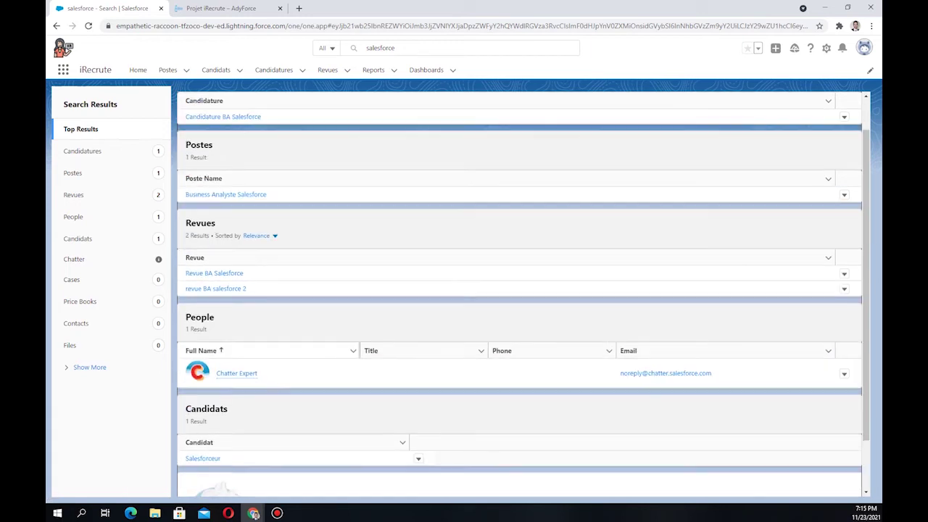
scroll(519, 290, up, 1)
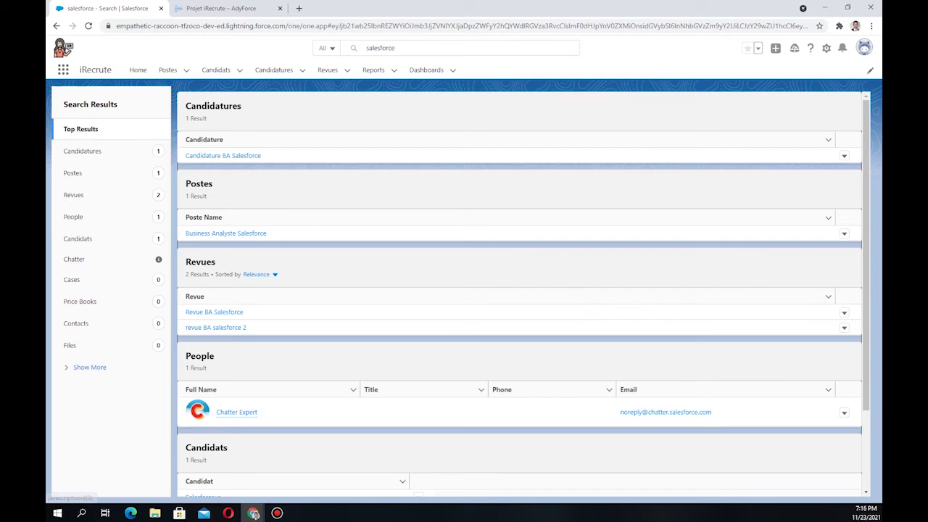
Open Setup and go to the search layouts of the Candidature custom object in the Object Manager.
click(826, 48)
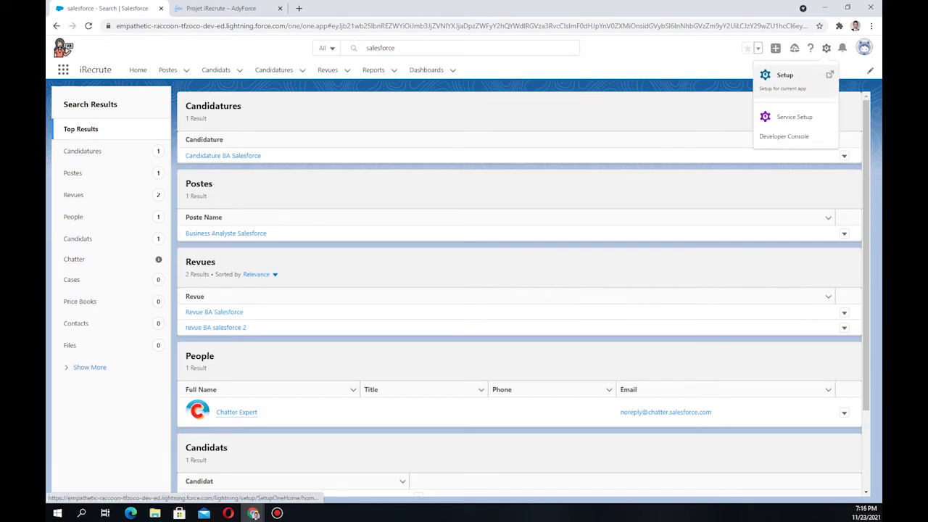
click(784, 76)
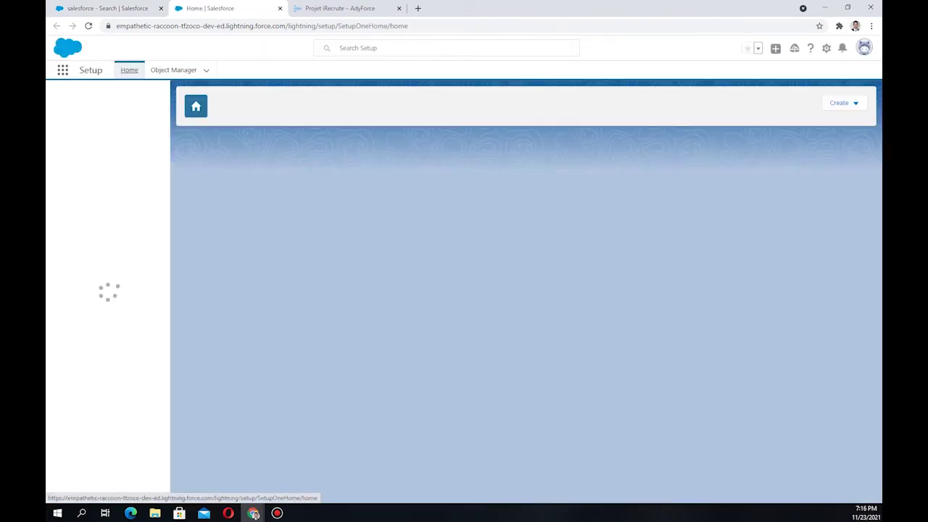
click(173, 69)
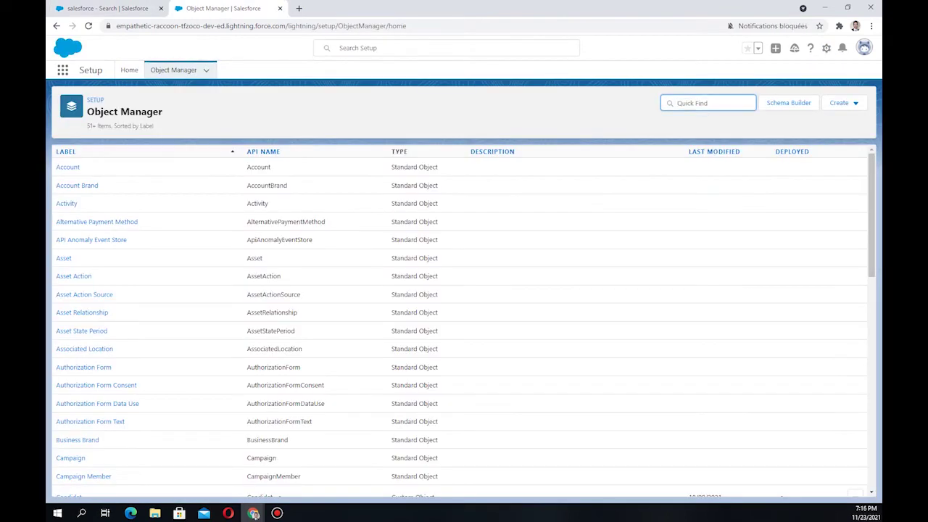
text(candida)
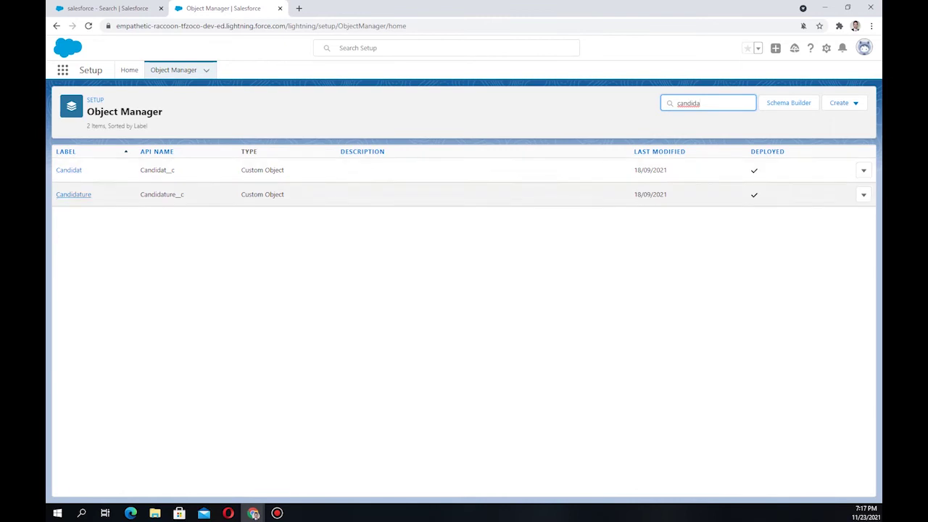
click(73, 194)
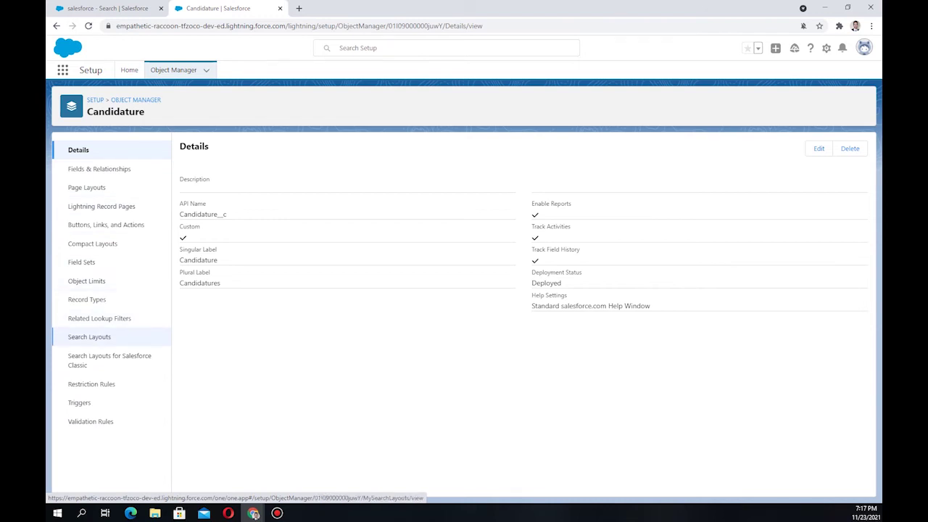
click(89, 336)
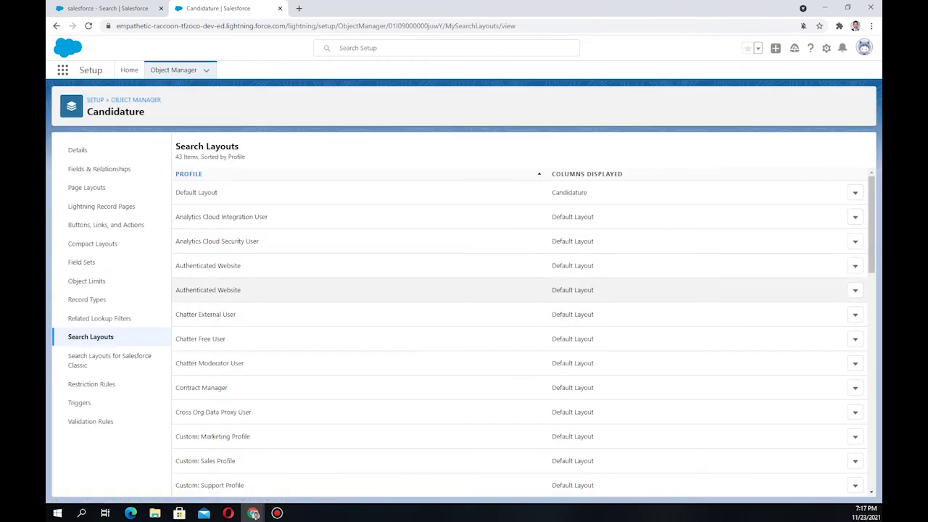
Look through the profiles' search layouts and open the System Administrator layout of Candidature for editing.
scroll(508, 282, down, 6)
scroll(508, 281, down, 5)
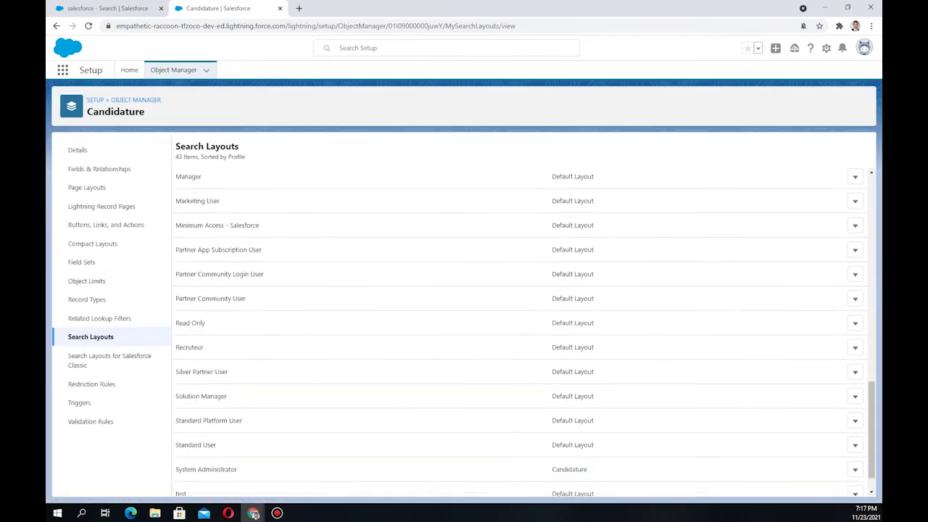
scroll(507, 281, up, 3)
scroll(507, 290, up, 7)
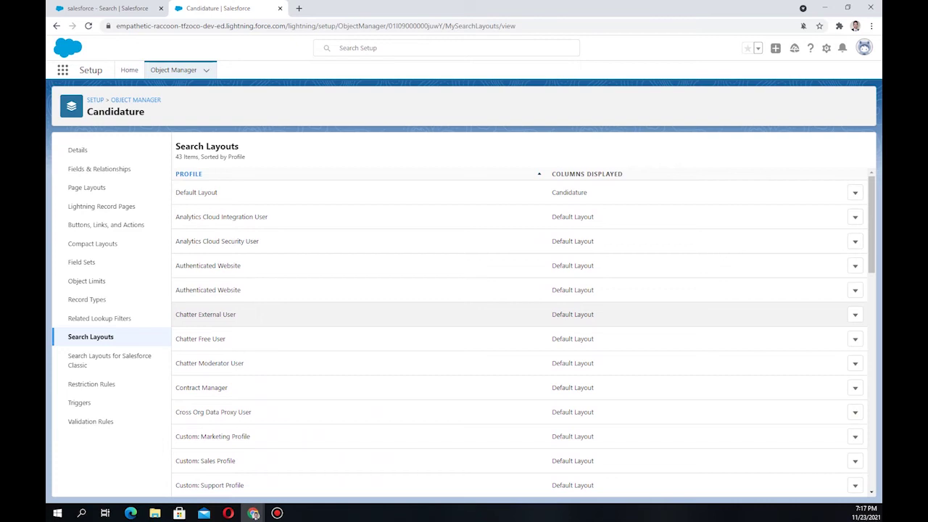
scroll(521, 314, down, 10)
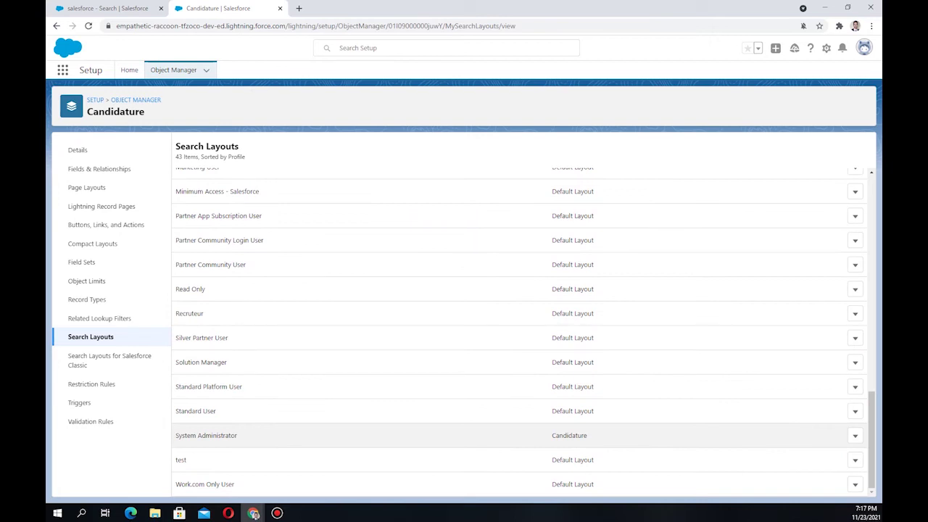
click(855, 435)
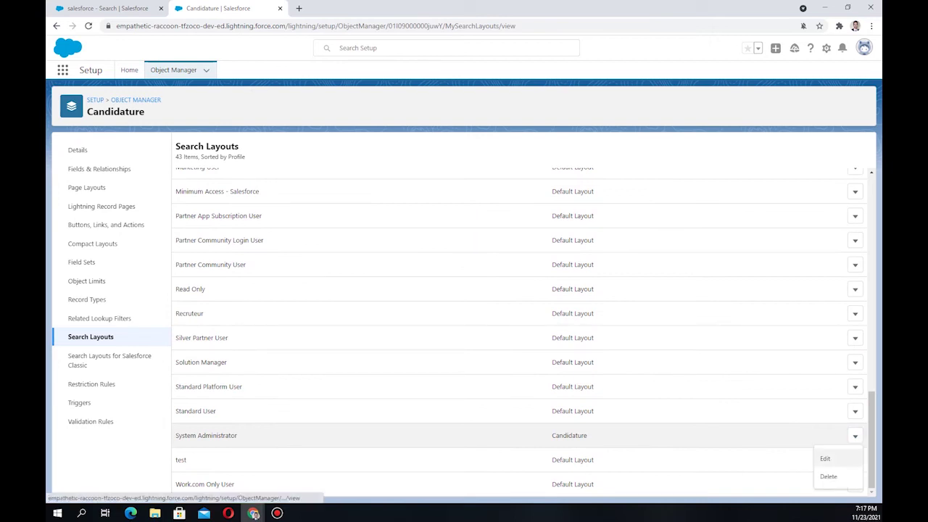
click(825, 458)
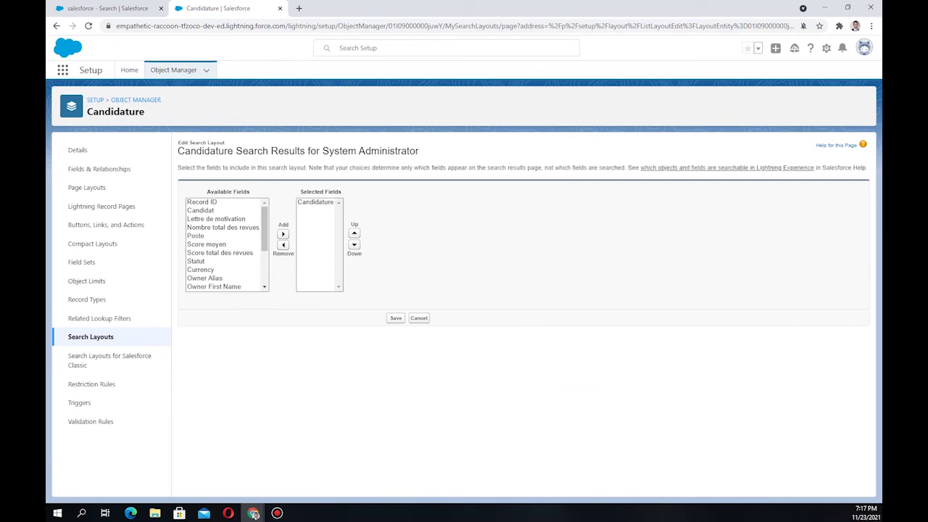
Add the fields Candidat, Poste and Score moyen to the System Administrator search layout of Candidature and save it.
click(200, 210)
click(282, 234)
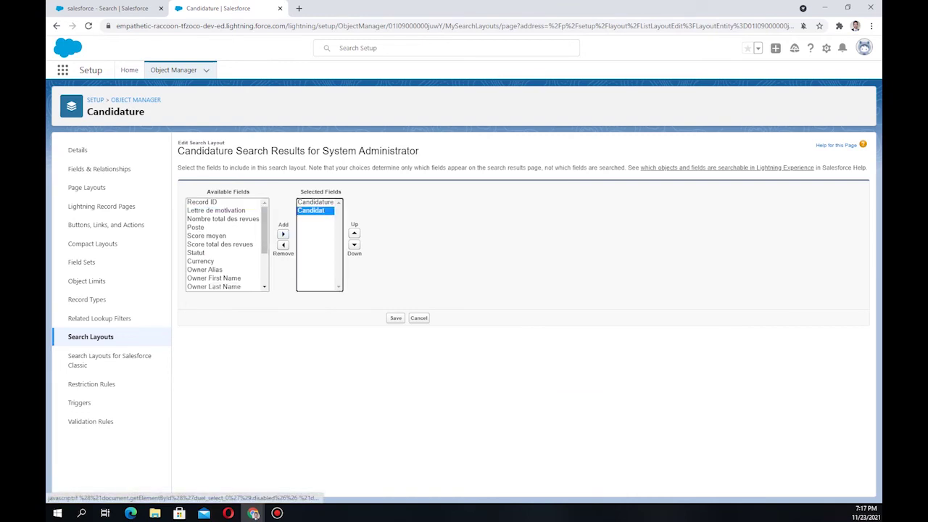
click(217, 218)
click(196, 227)
click(282, 233)
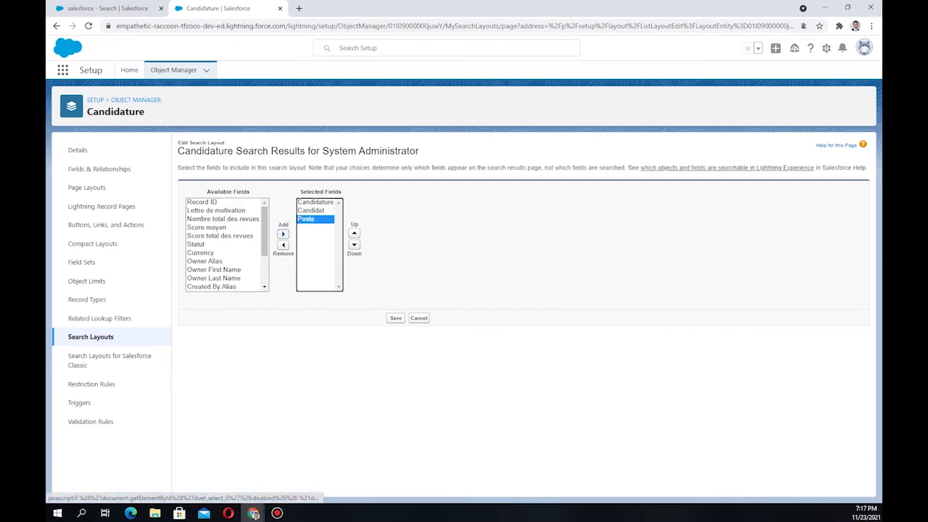
click(206, 227)
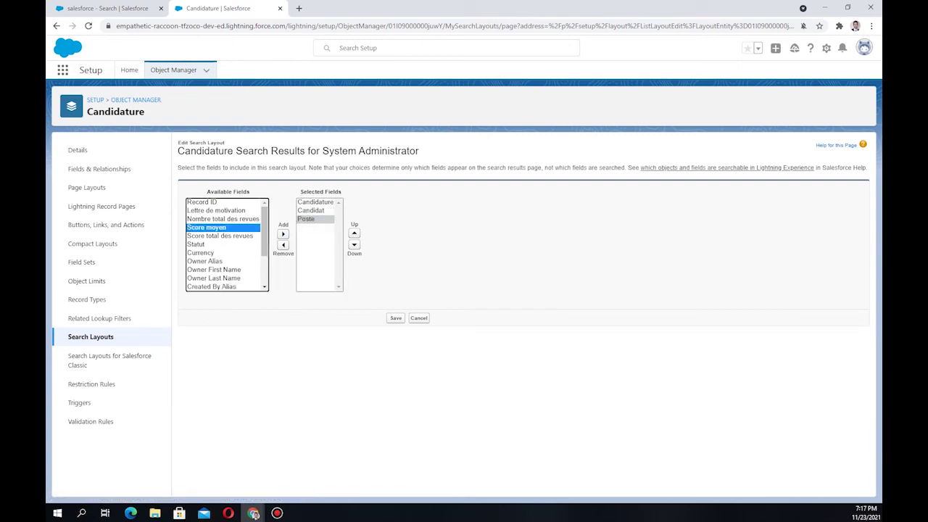
click(283, 233)
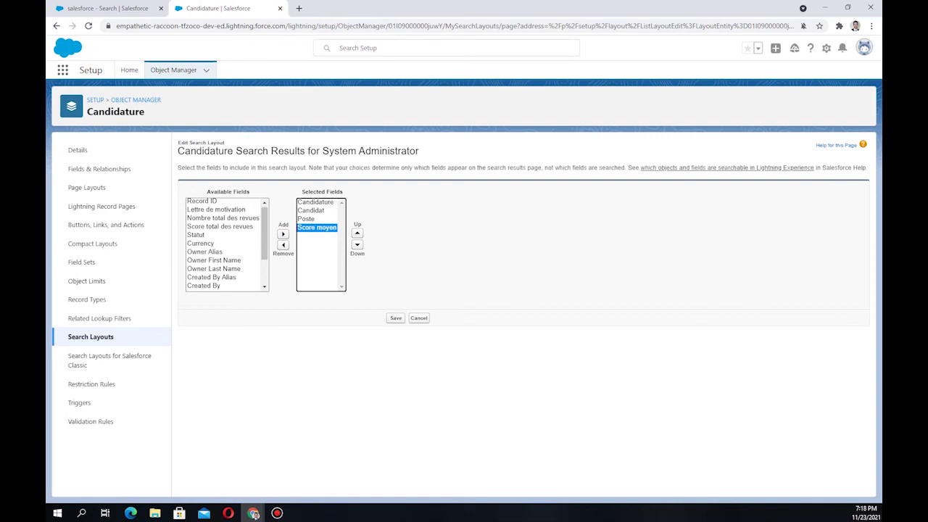
scroll(225, 244, down, 3)
scroll(225, 244, up, 3)
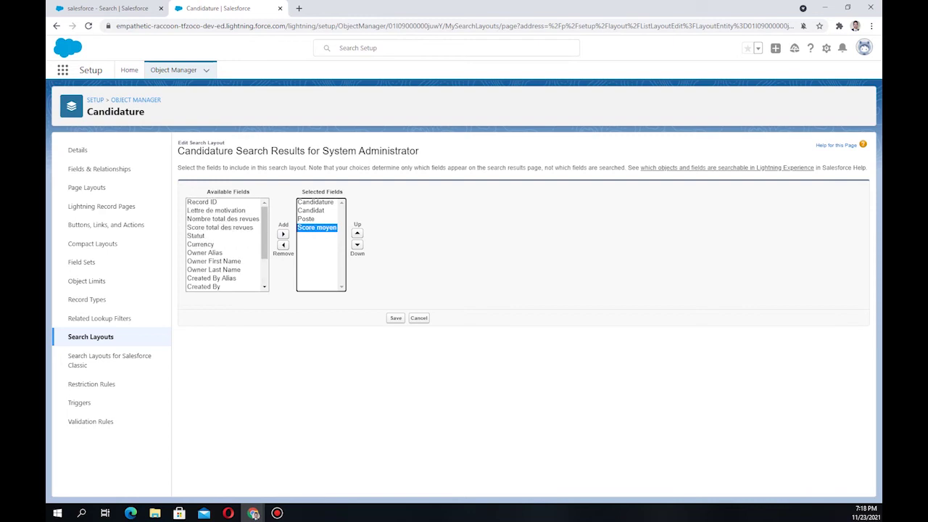
click(396, 317)
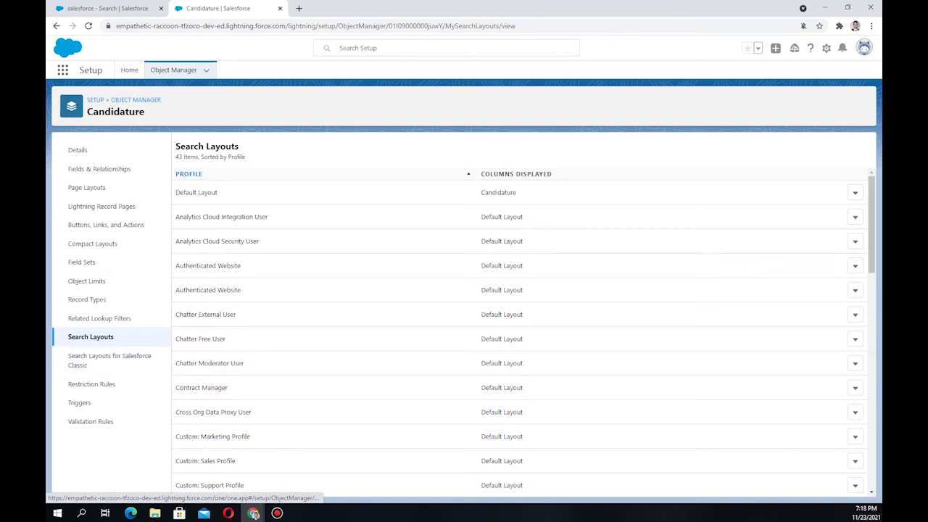
Return to the iRecrute app, rerun the "salesforce" search and check the columns in the Candidatures results.
click(107, 8)
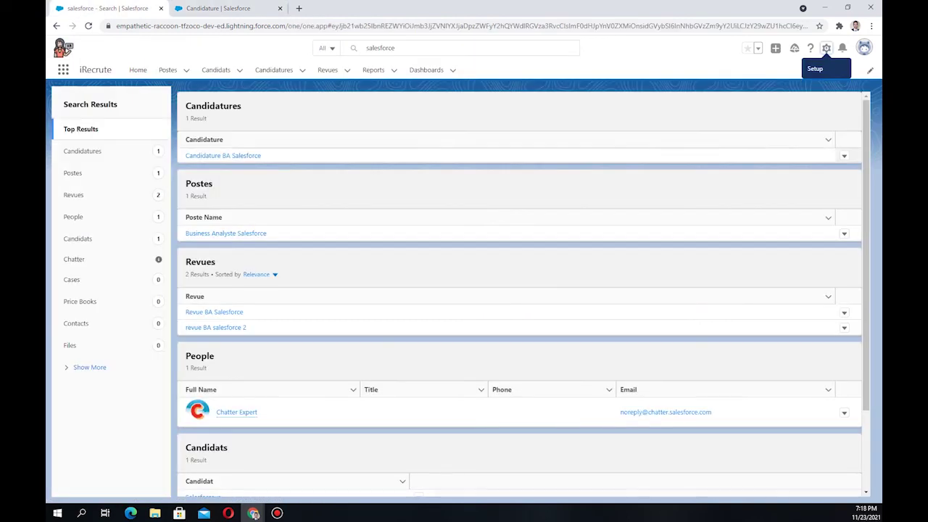
click(398, 47)
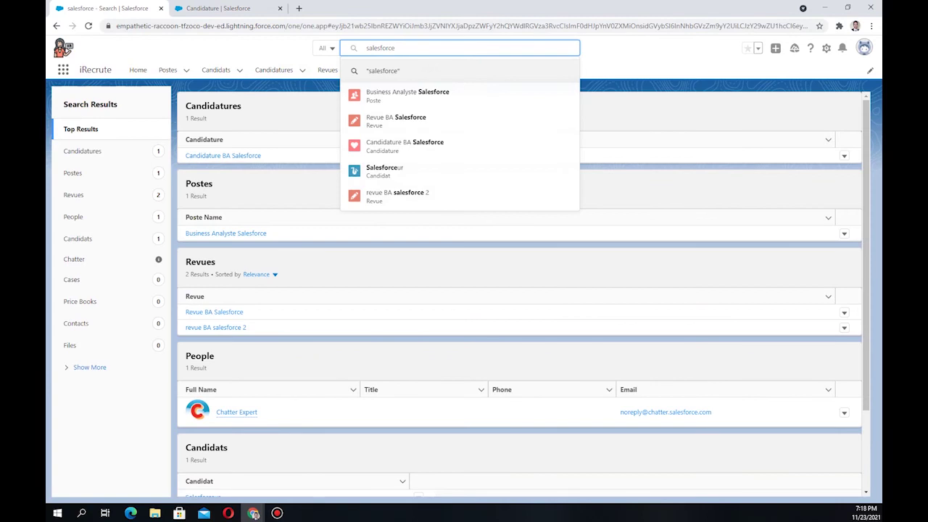
key(Return)
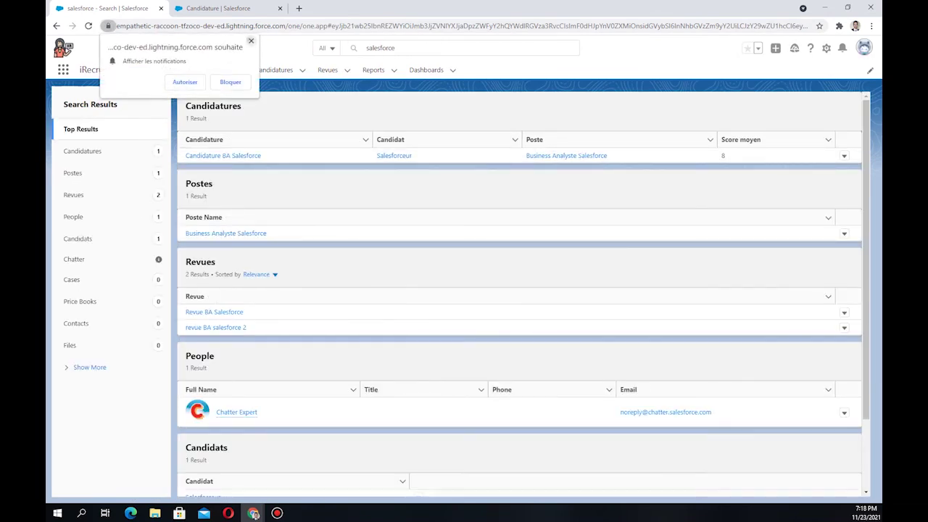
click(251, 42)
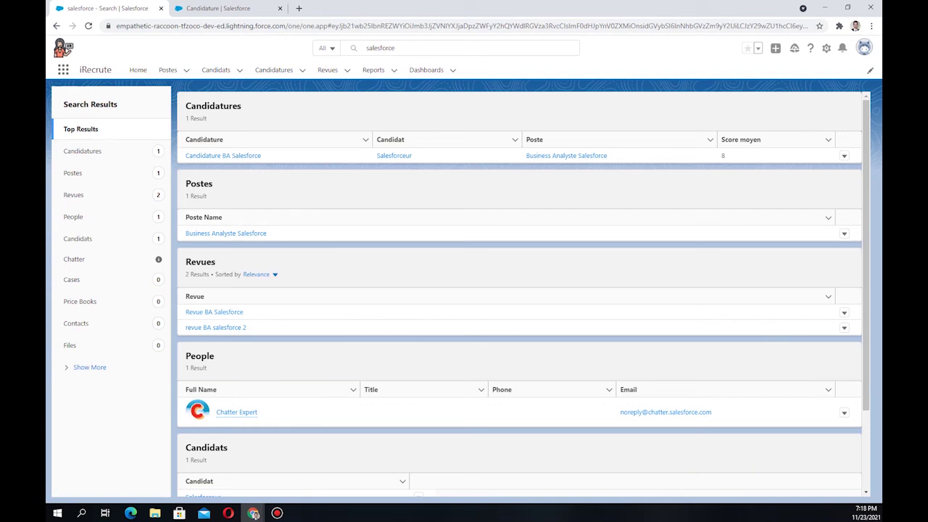
scroll(524, 293, down, 3)
scroll(523, 294, up, 3)
Return to Setup, find the Candidat custom object in the Object Manager and open its System Administrator search layout for editing.
key(ctrl+Tab)
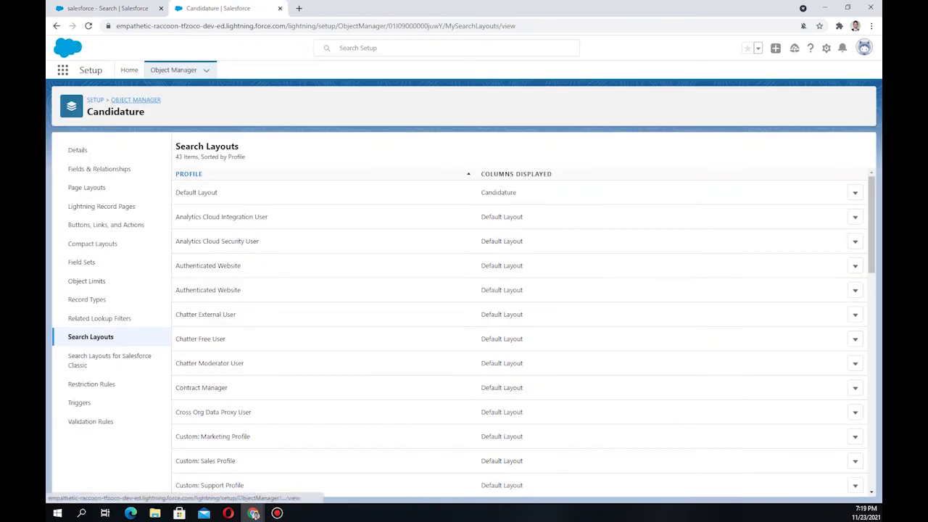
click(136, 100)
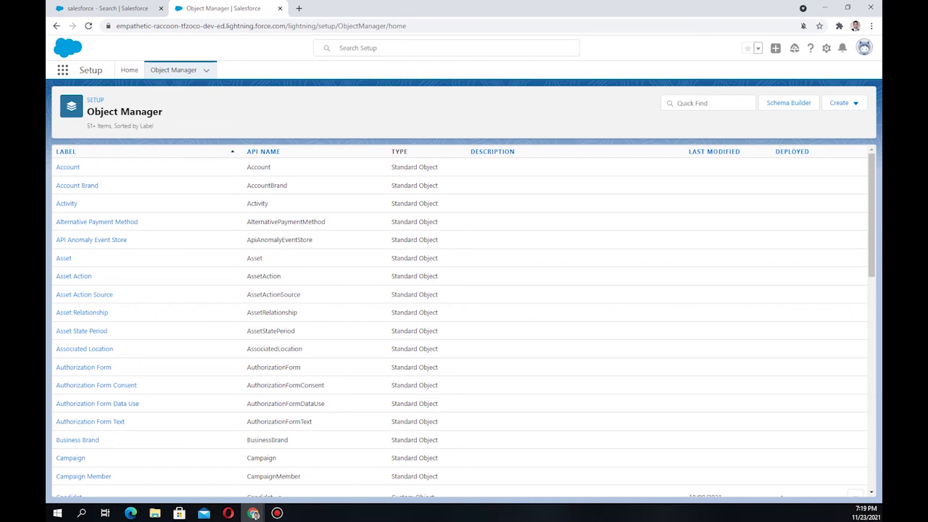
click(708, 103)
text(candi)
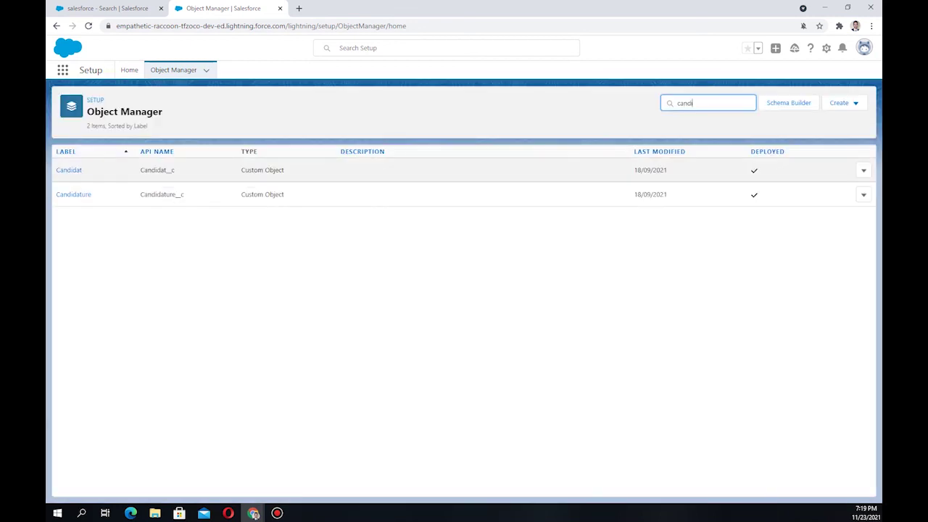
click(69, 171)
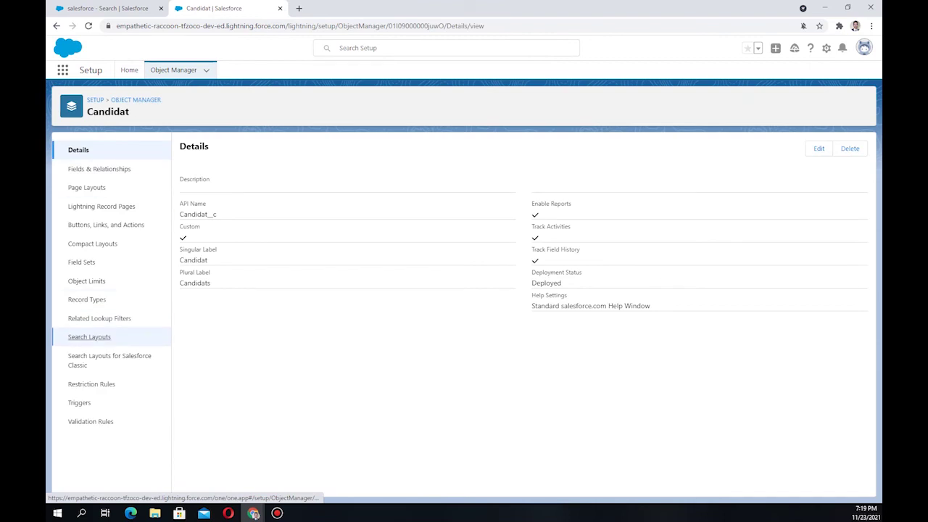
click(89, 336)
scroll(519, 326, down, 10)
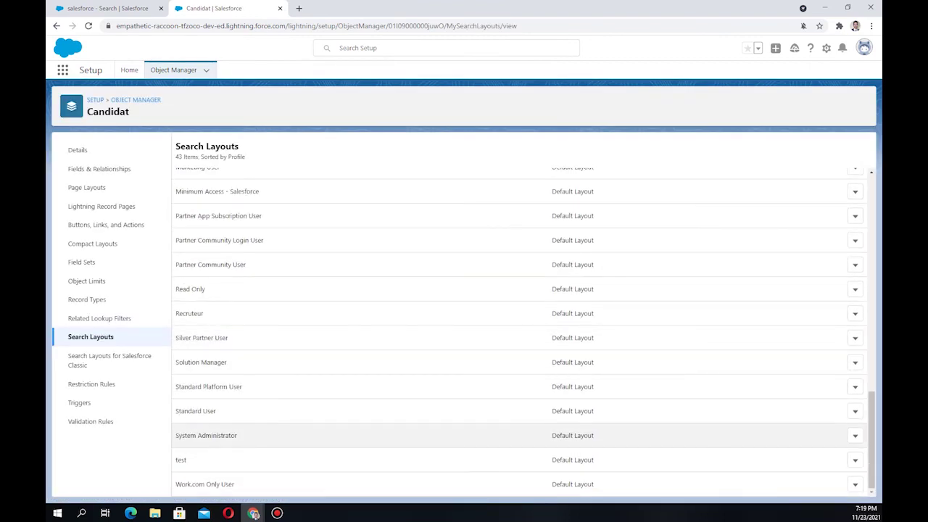
click(854, 435)
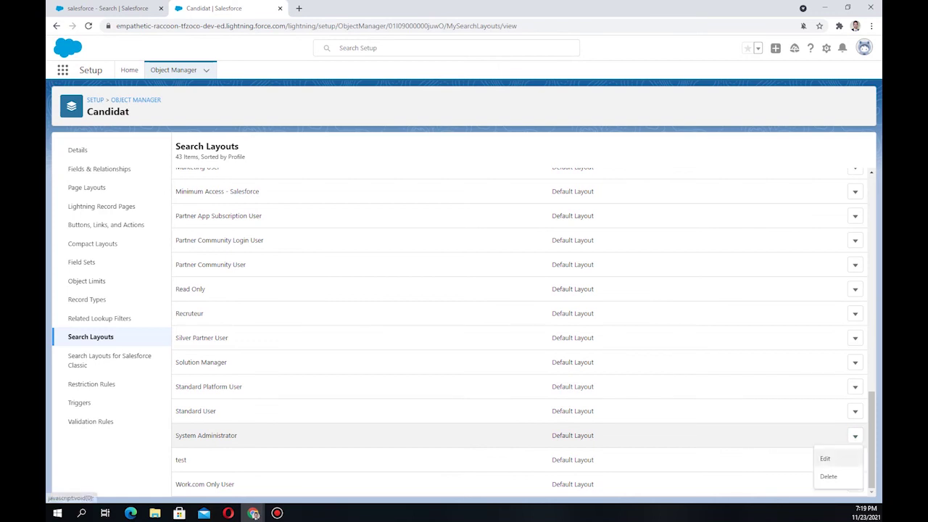
click(825, 458)
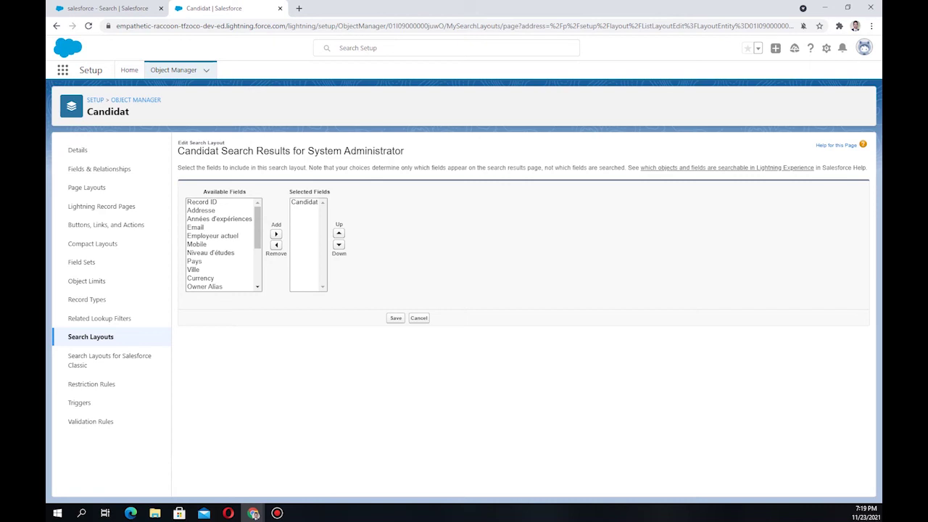
Add the fields Email, Ville and Addresse to the System Administrator search layout of Candidat.
click(195, 227)
click(276, 233)
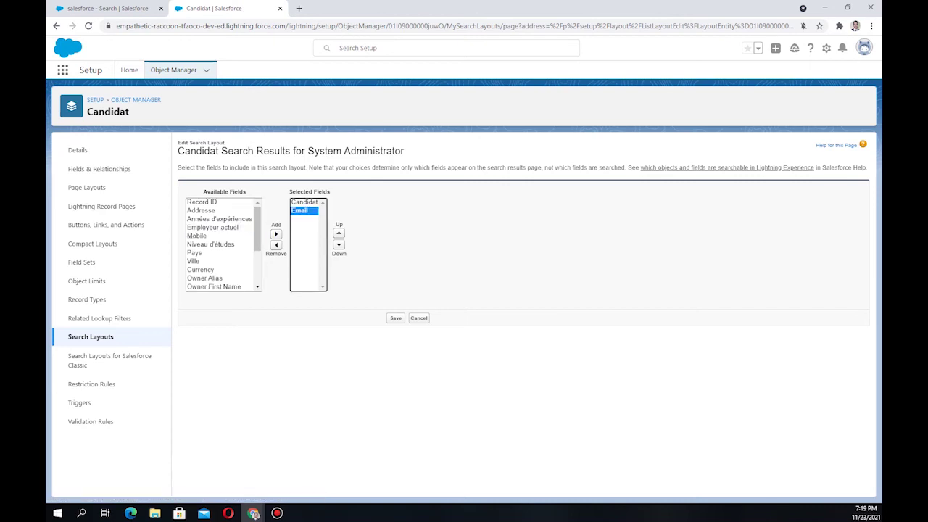
click(193, 261)
click(275, 233)
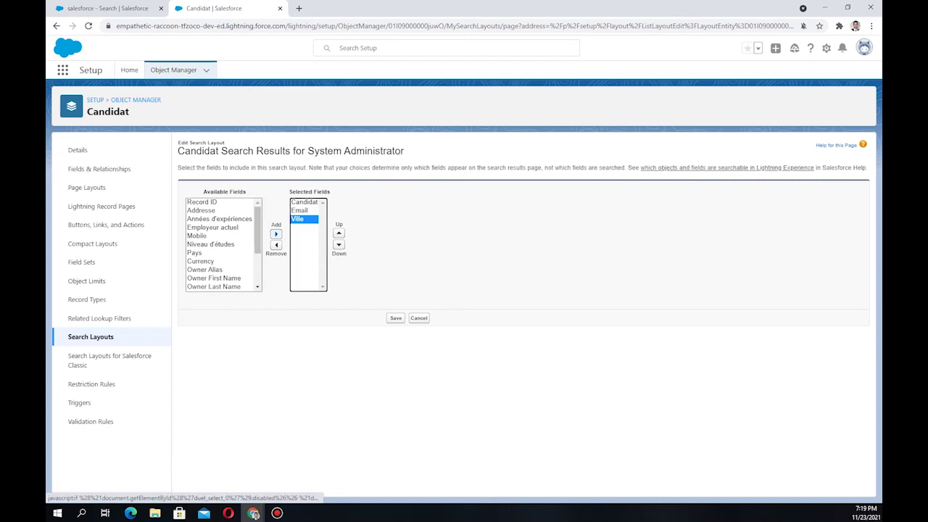
scroll(224, 244, down, 3)
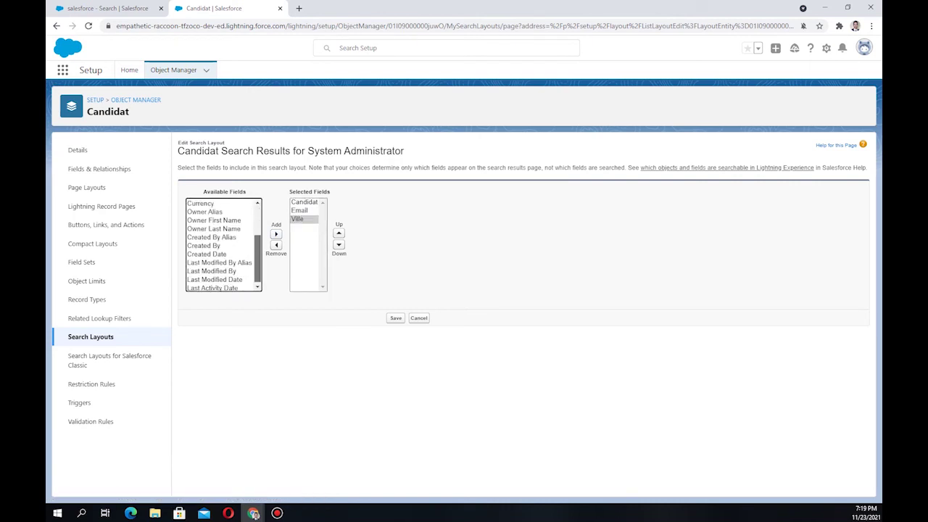
scroll(224, 244, up, 3)
click(201, 210)
click(276, 233)
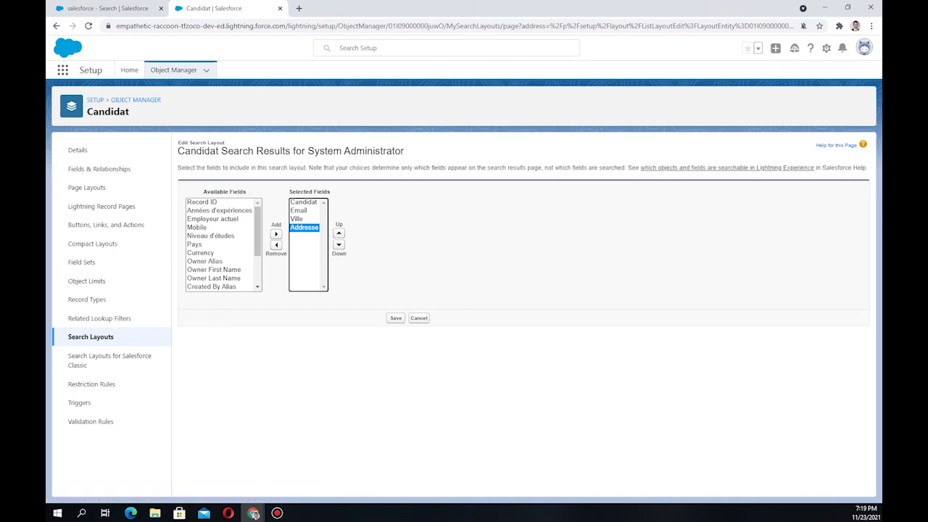
Reorder the selected Candidat fields to Candidat, Email, Addresse, Ville and save the search layout.
click(338, 233)
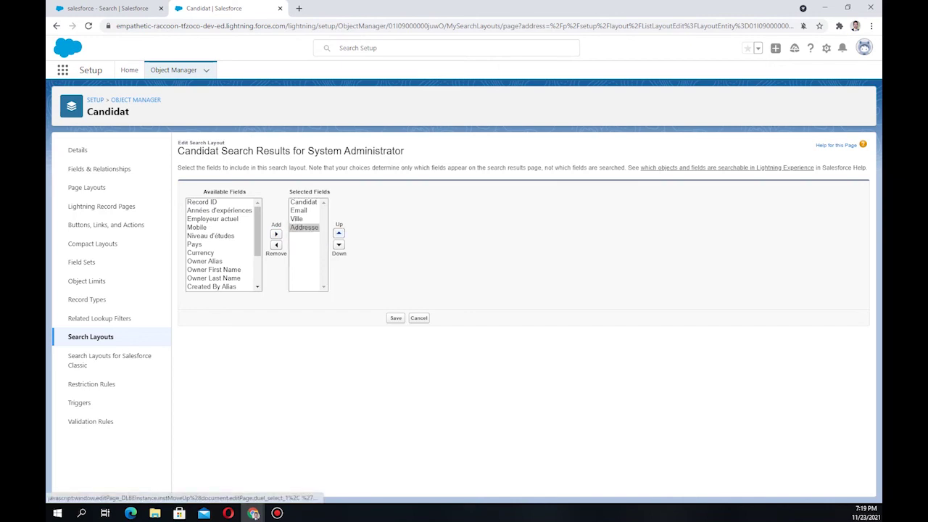
click(338, 232)
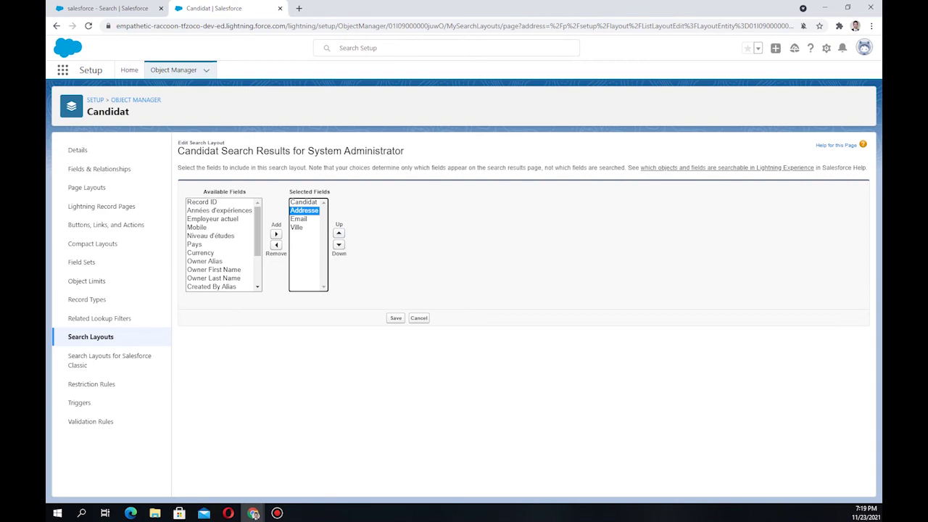
click(298, 218)
click(339, 233)
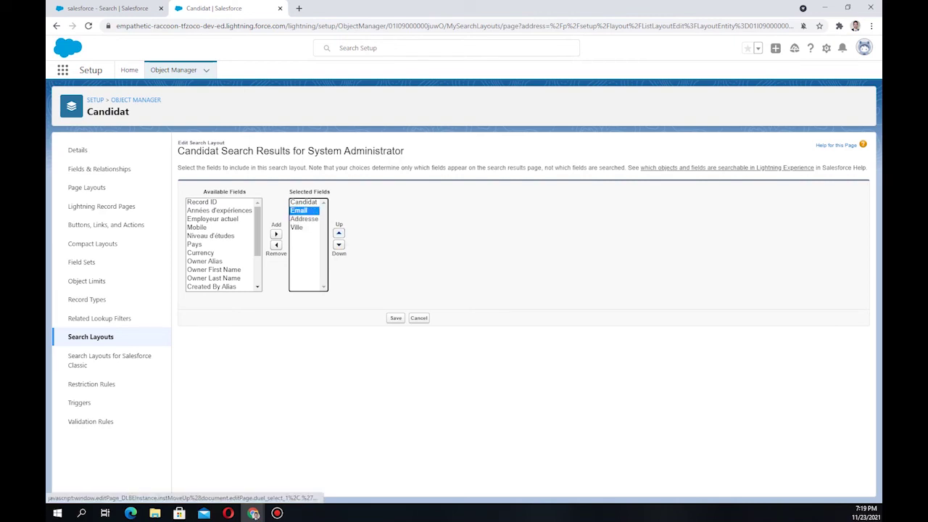
click(396, 318)
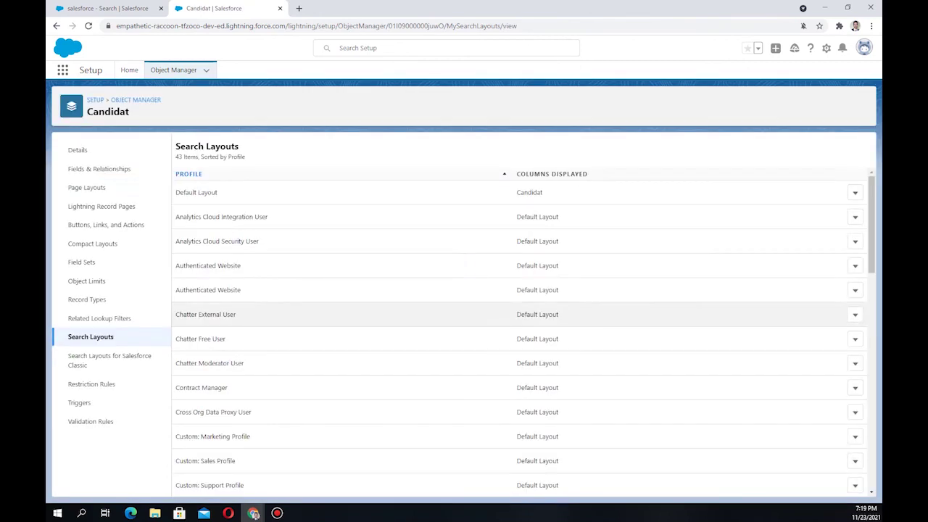
Find the Revue custom object in the Object Manager and open its System Administrator search layout for editing.
click(136, 100)
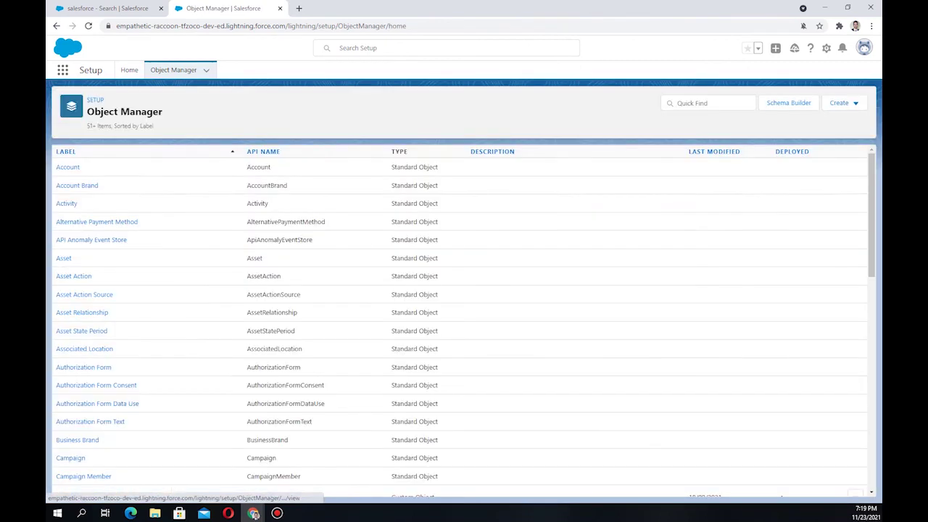
text(revue)
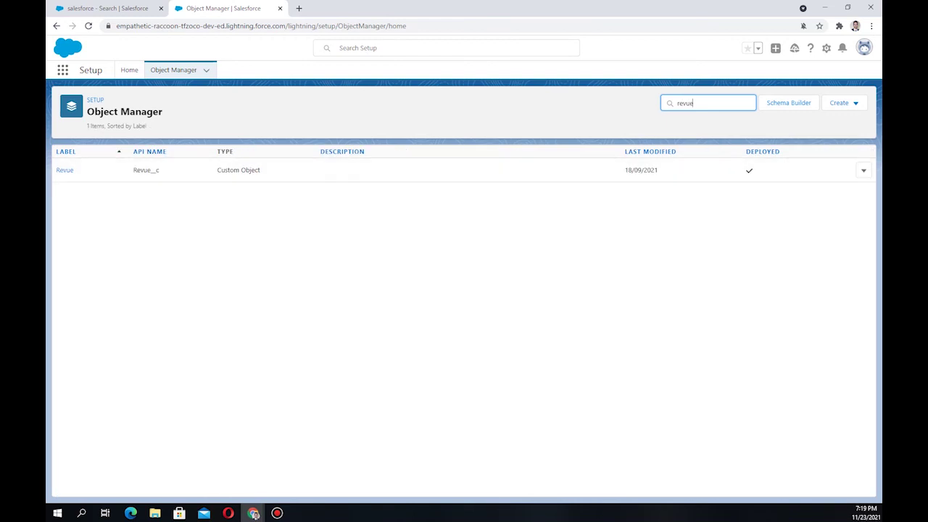
click(64, 170)
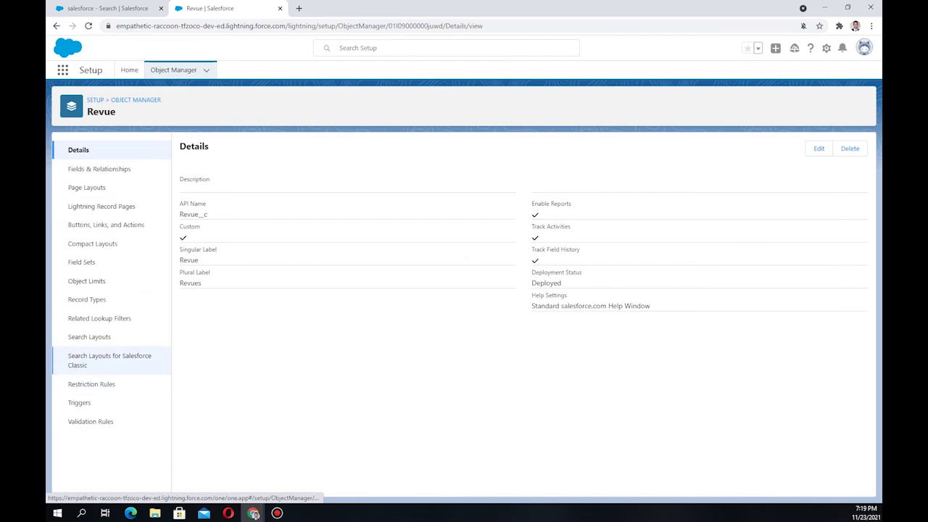
click(89, 336)
scroll(508, 288, down, 10)
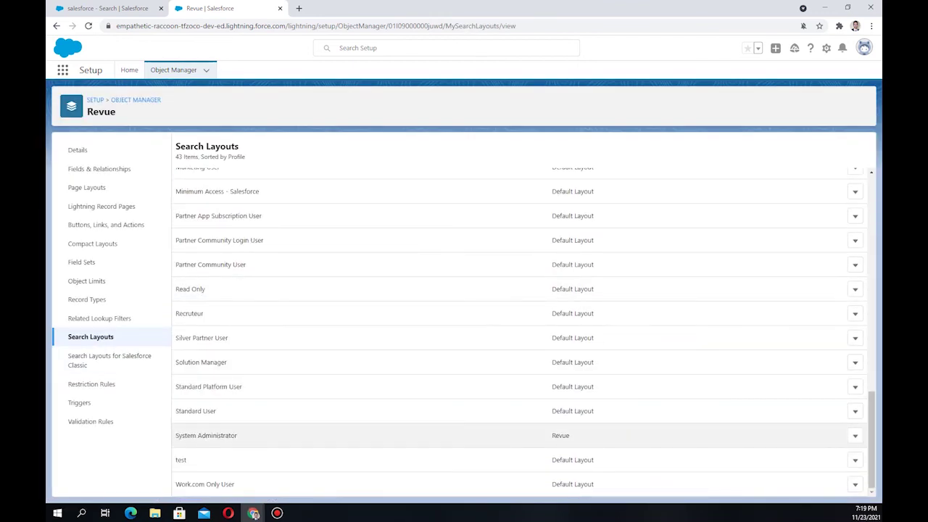
click(854, 435)
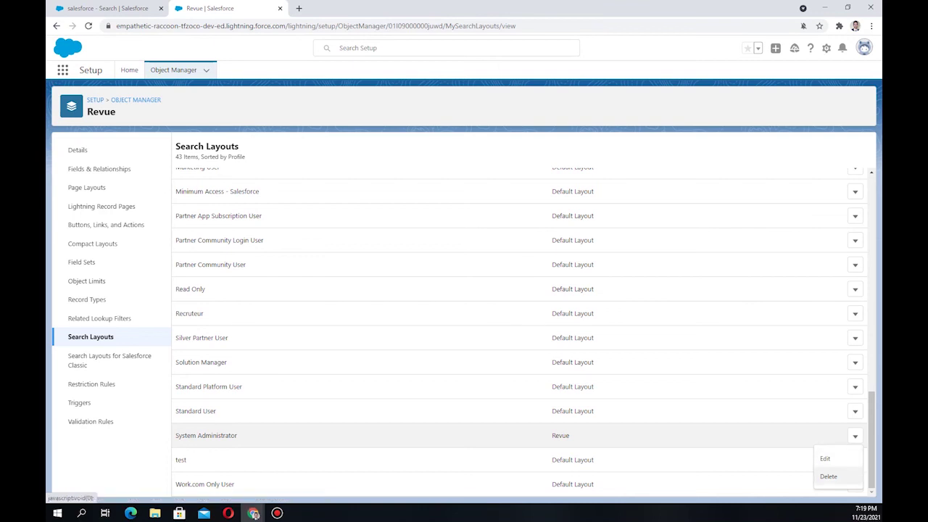
click(824, 458)
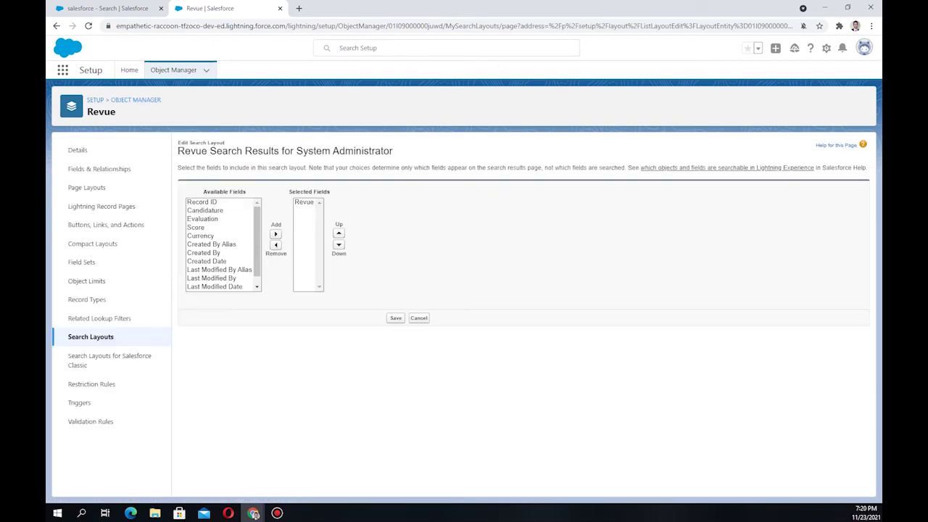
Add the fields Candidature, Evaluation and Score to the System Administrator search layout of Revue and save it.
mouse_move(257, 239)
mouse_down()
mouse_move(257, 248)
mouse_move(258, 237)
mouse_up()
click(206, 210)
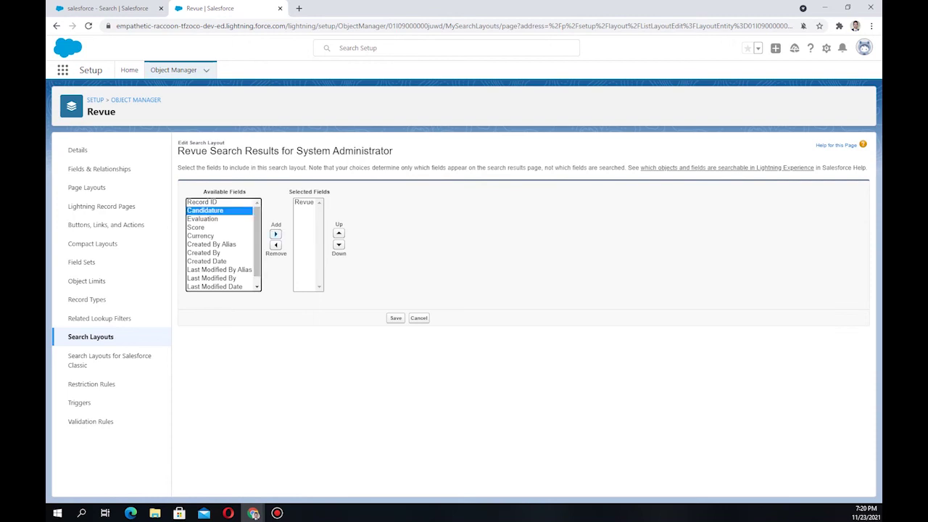
click(276, 234)
click(203, 211)
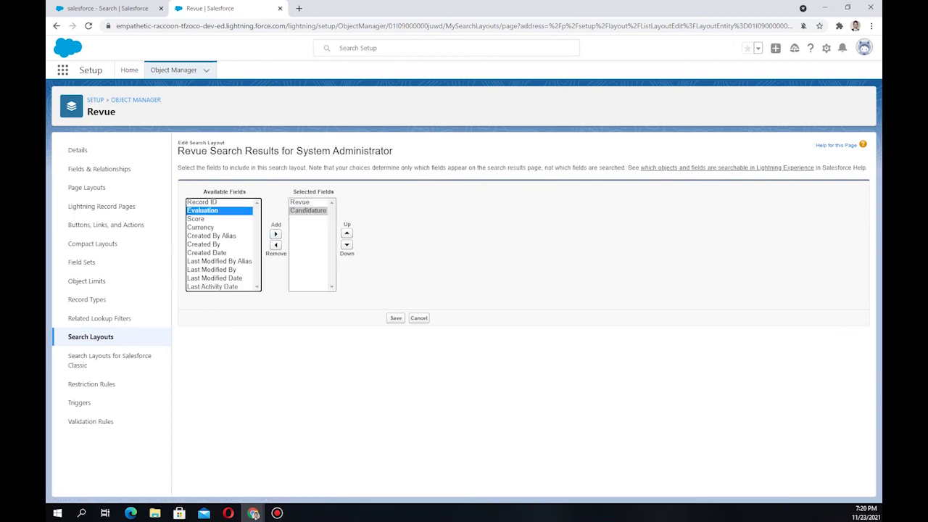
click(275, 234)
click(275, 234)
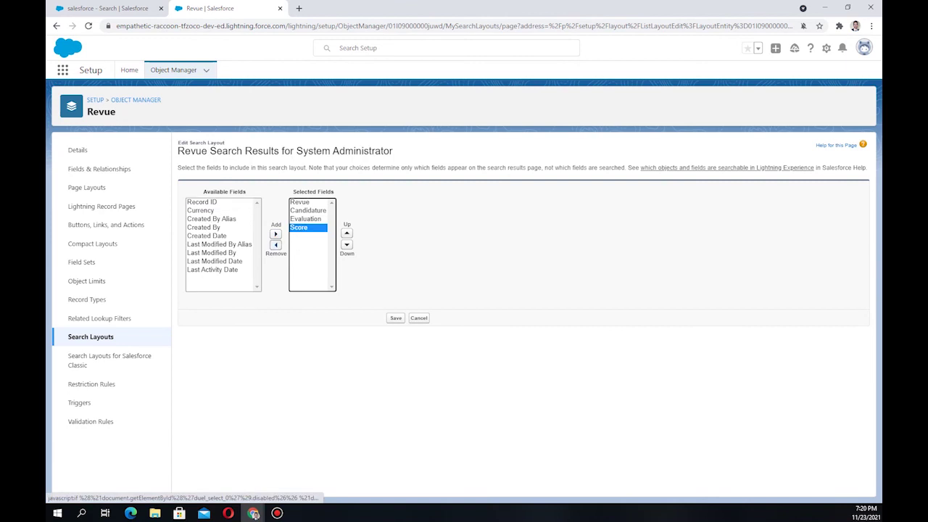
click(396, 318)
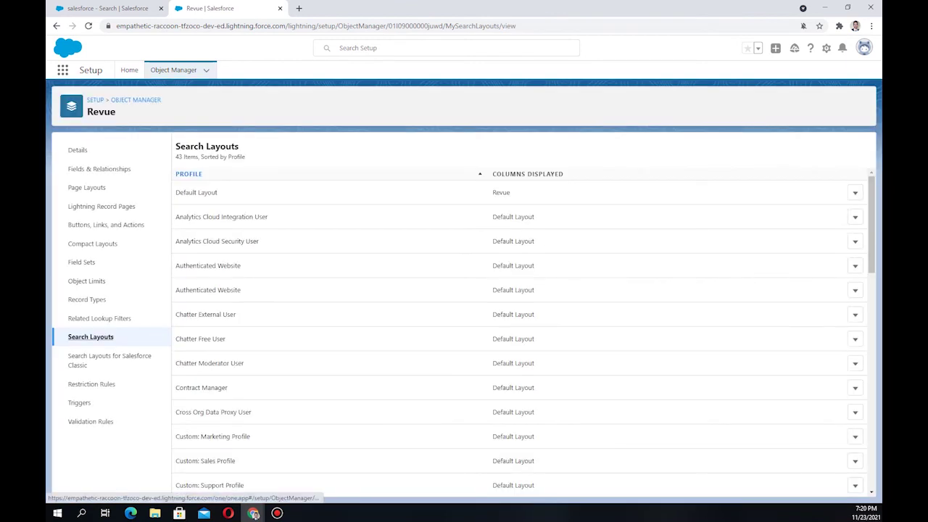
Find the Poste custom object in the Object Manager and open its System Administrator search layout for editing.
click(107, 9)
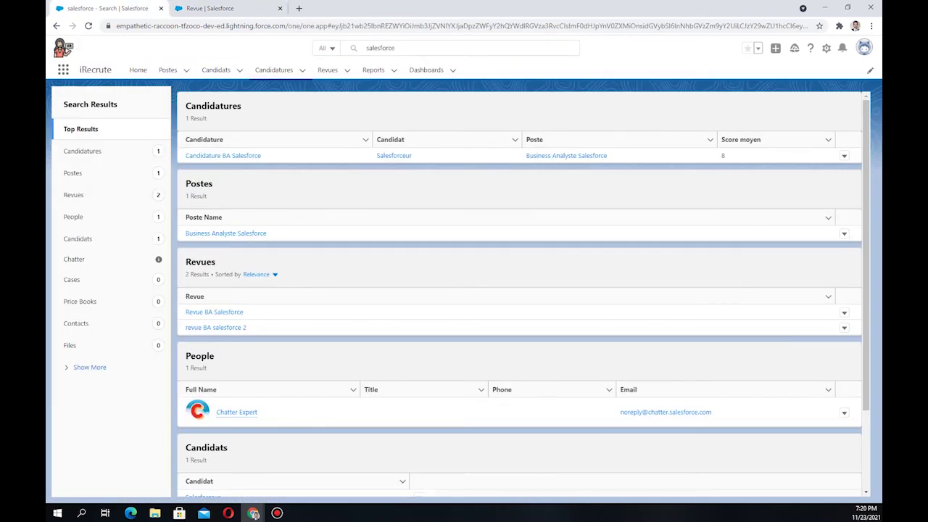
click(210, 8)
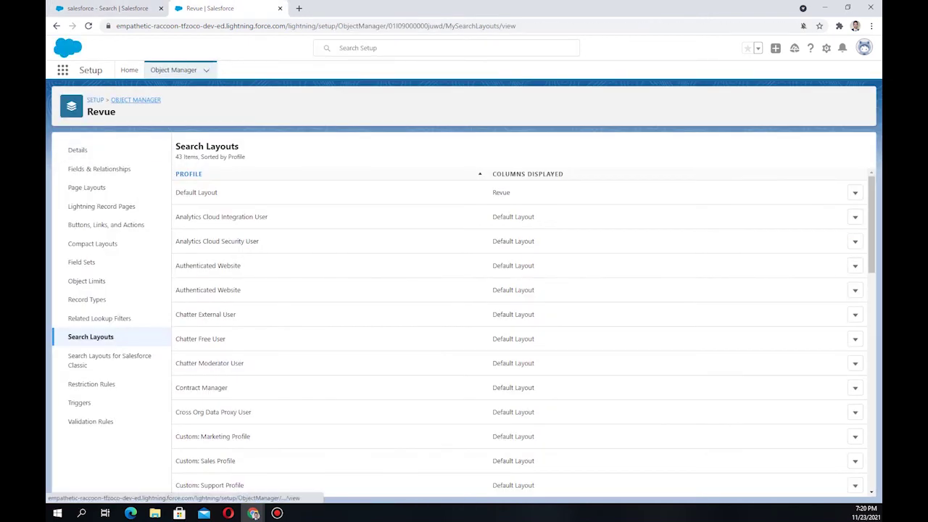
click(135, 100)
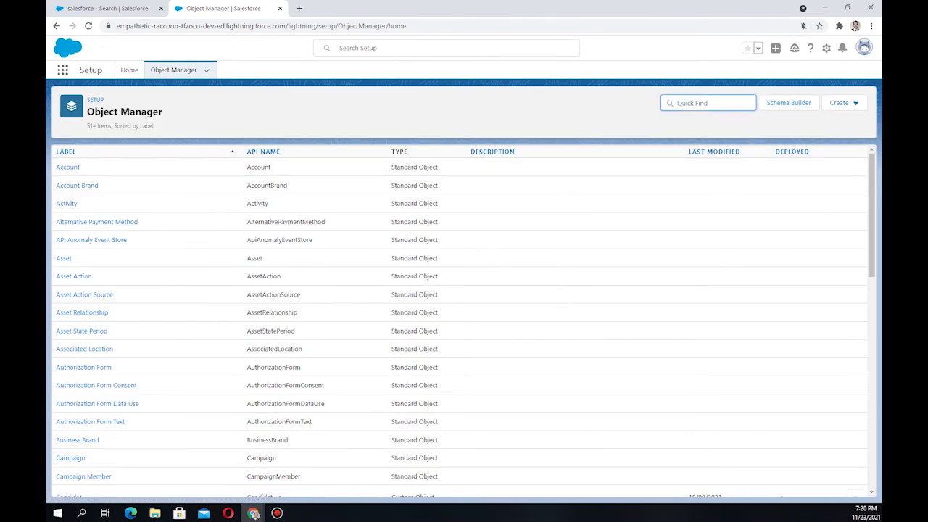
text(postes)
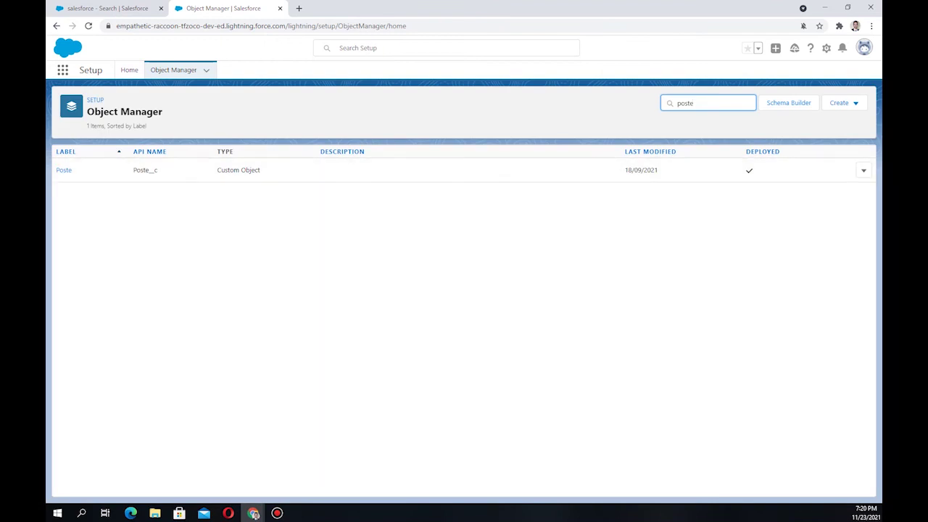
click(64, 170)
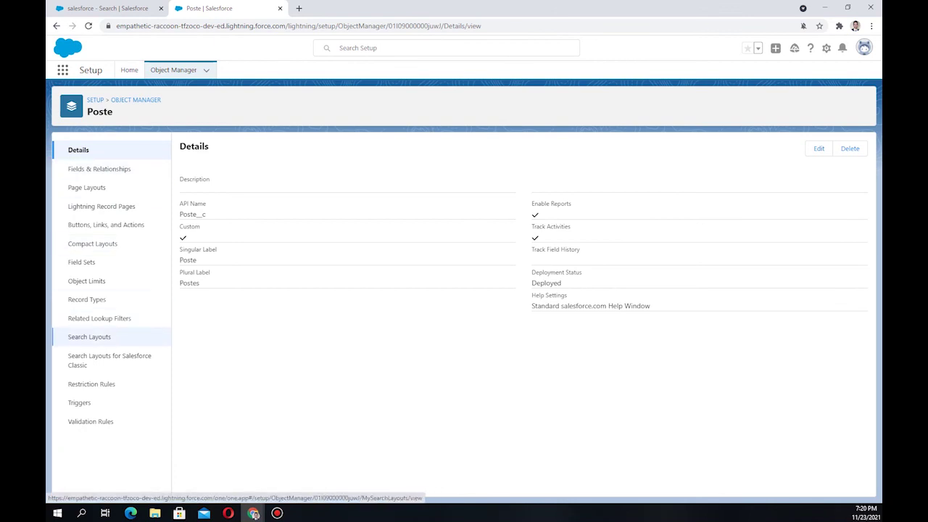
click(89, 336)
scroll(507, 377, down, 10)
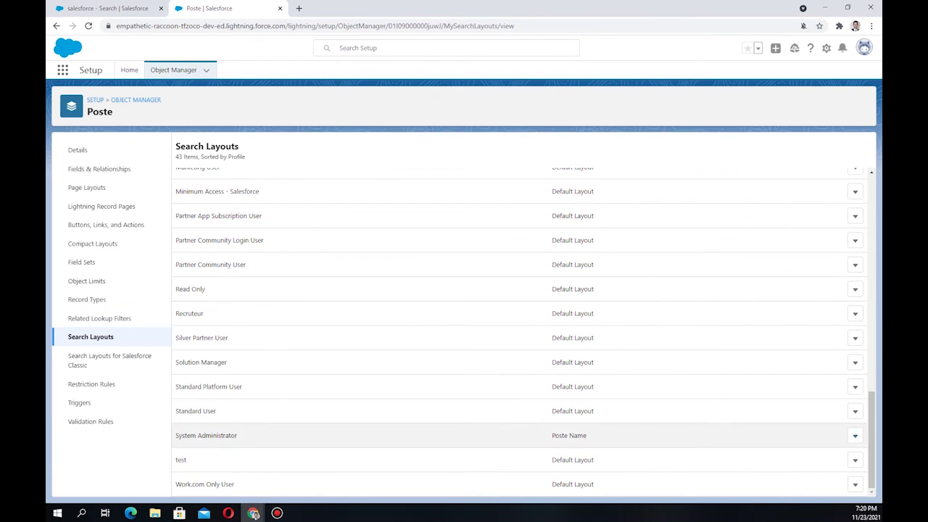
click(854, 435)
click(826, 455)
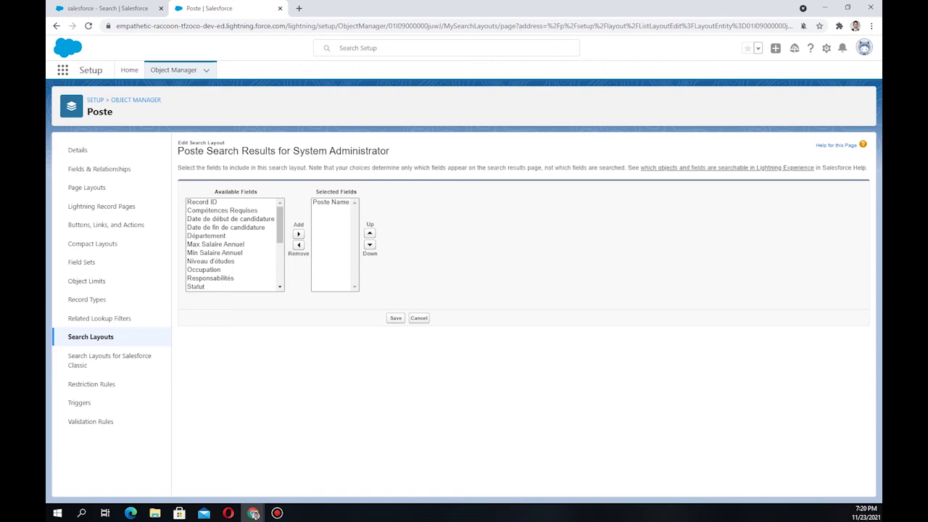
Add Date de début de candidature, Date de fin de candidature, Max Salaire Annuel, Min Salaire Annuel and Type de poste to Poste's search layout and save.
click(231, 219)
click(298, 234)
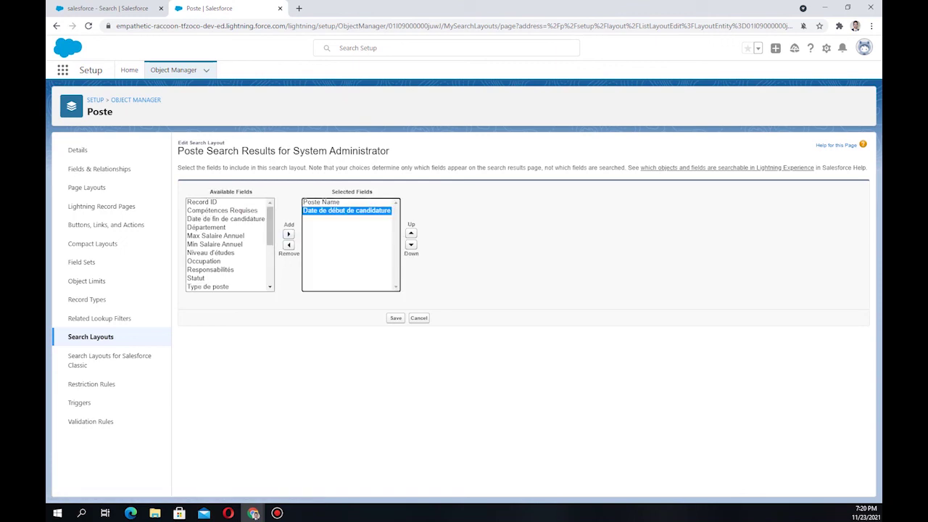
click(288, 234)
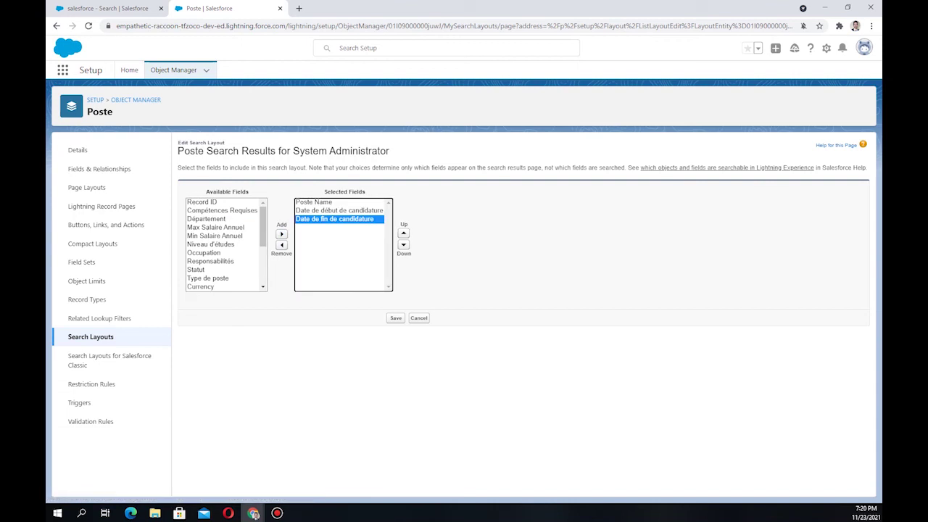
click(215, 227)
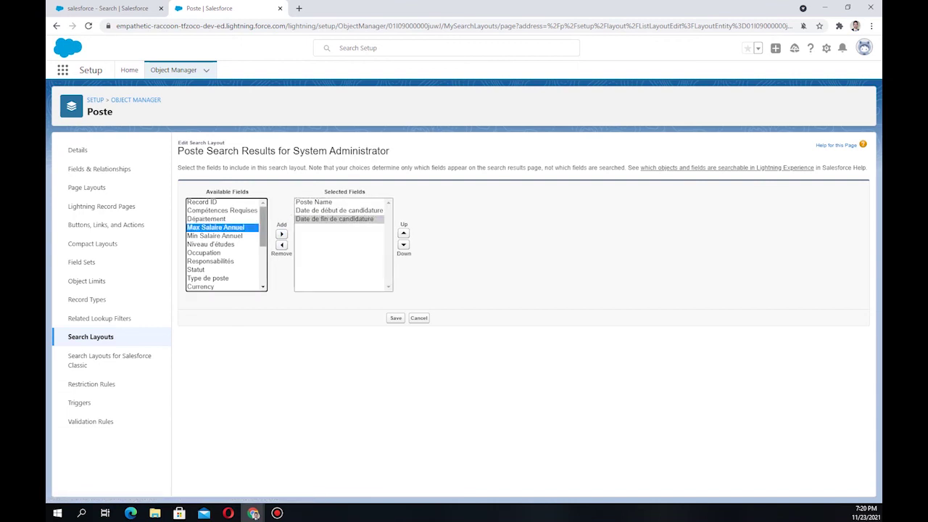
click(281, 234)
click(215, 227)
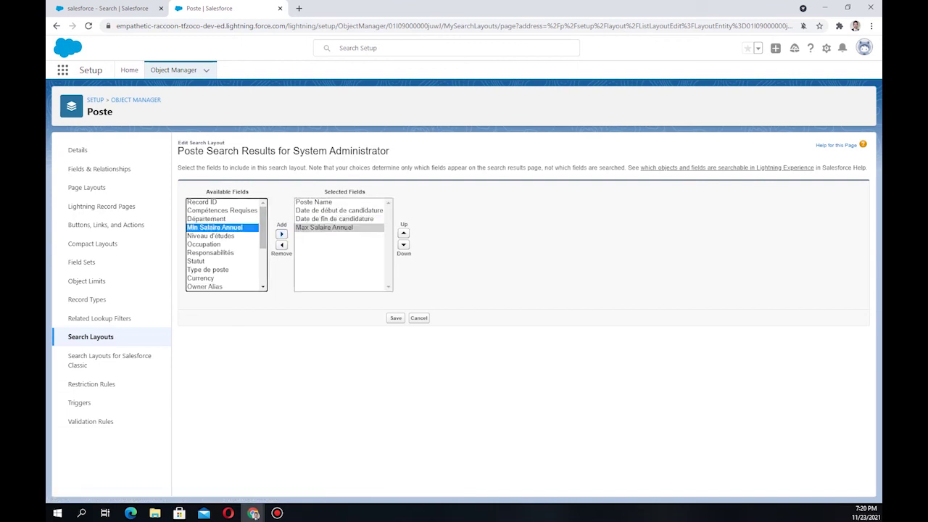
click(281, 234)
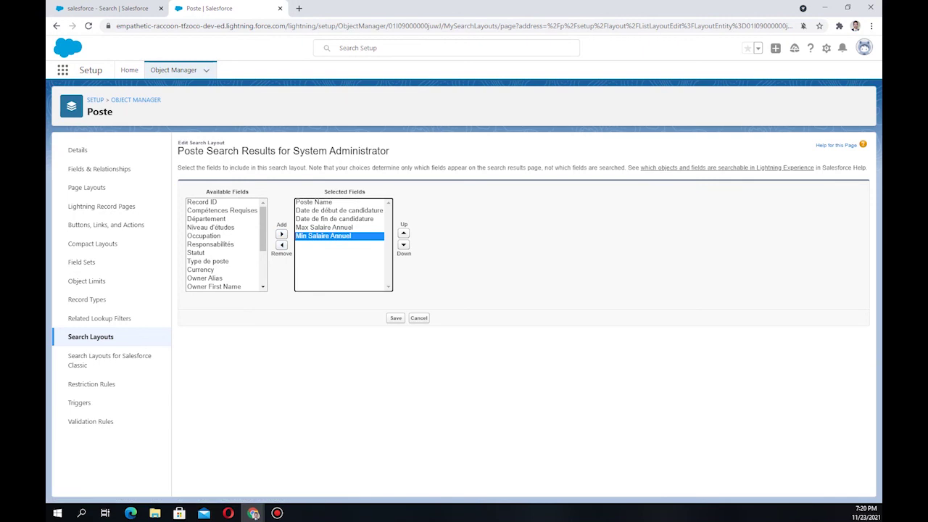
click(208, 261)
click(281, 234)
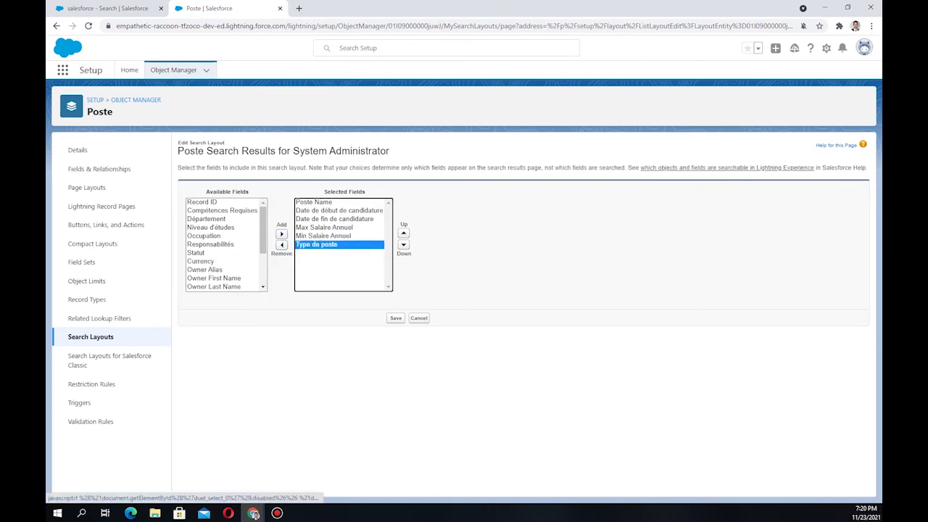
click(396, 318)
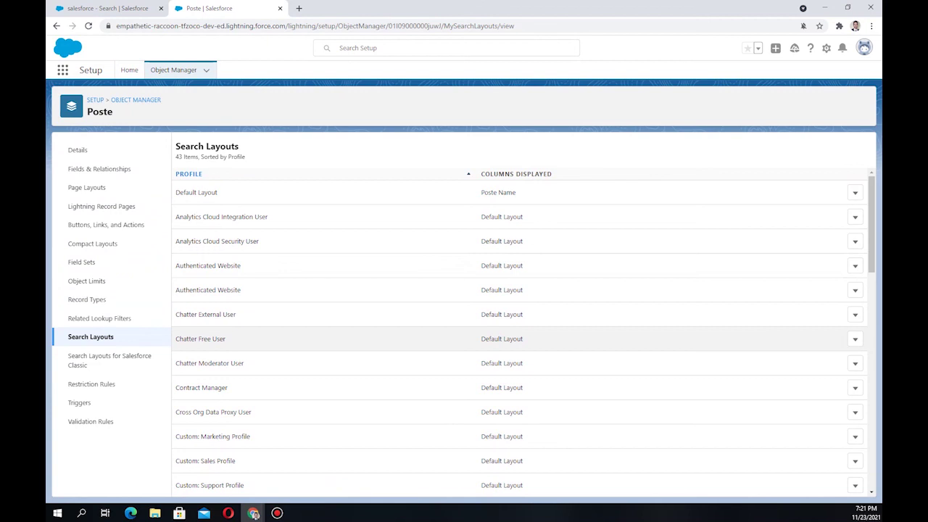
Return to the iRecrute search results for "salesforce", reload them and review the columns shown for Candidatures, Postes, Revues and Candidats.
click(105, 8)
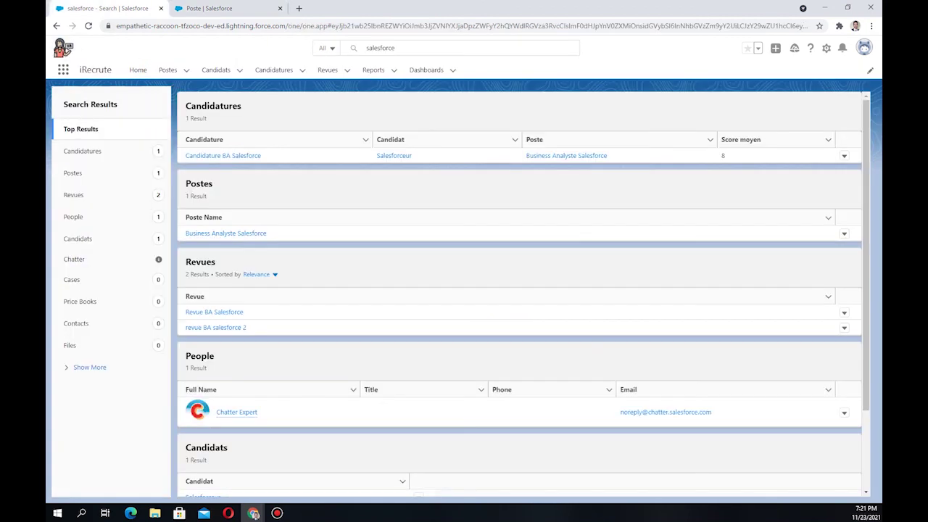
click(449, 26)
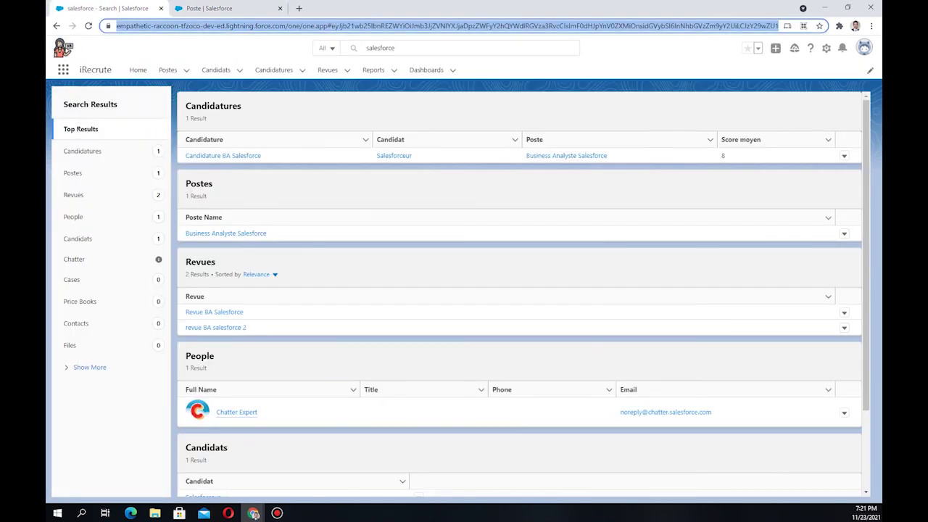
key(Return)
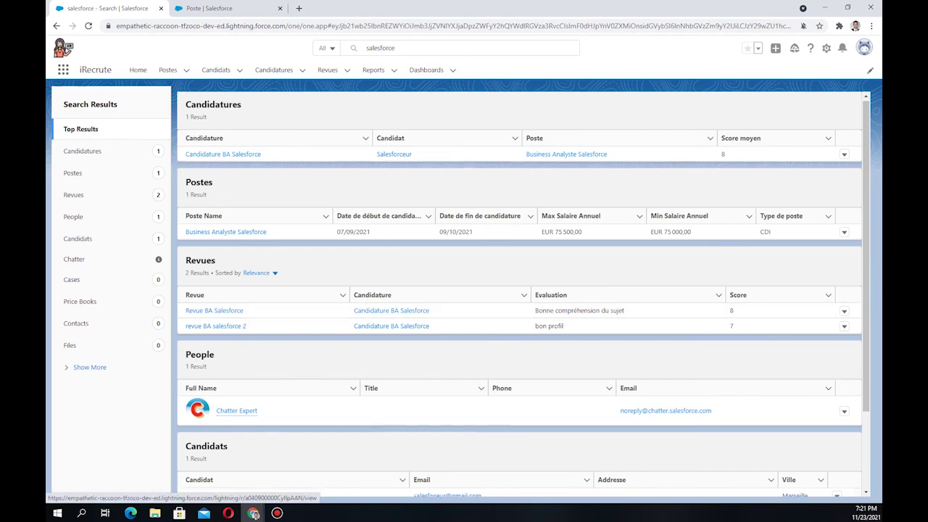
scroll(519, 290, down, 2)
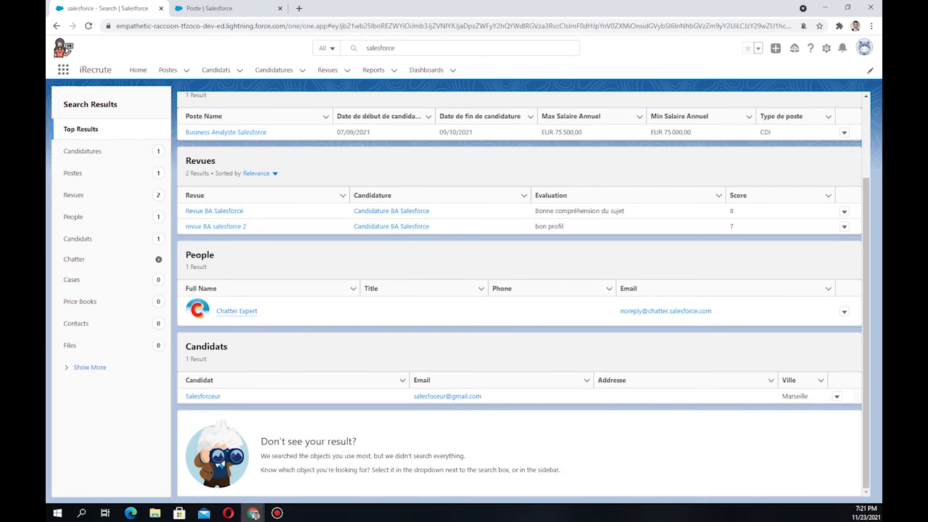
scroll(519, 290, up, 2)
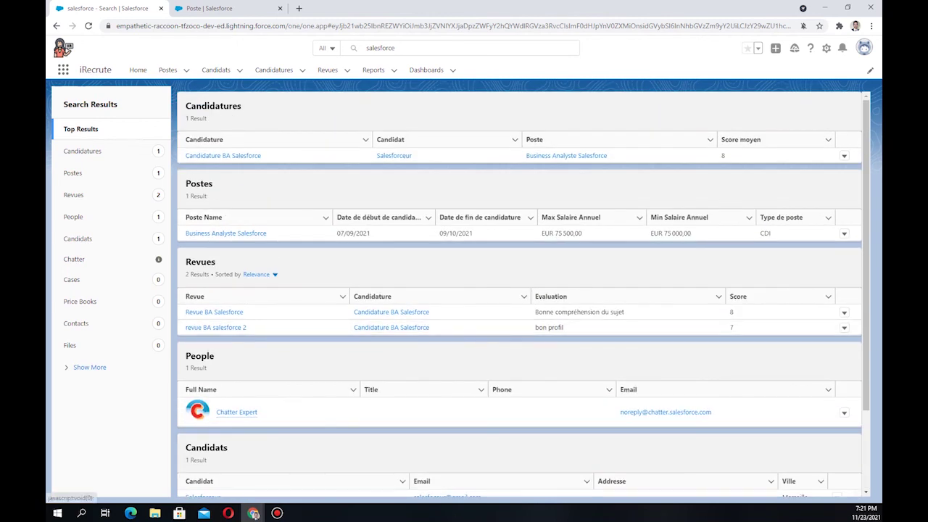